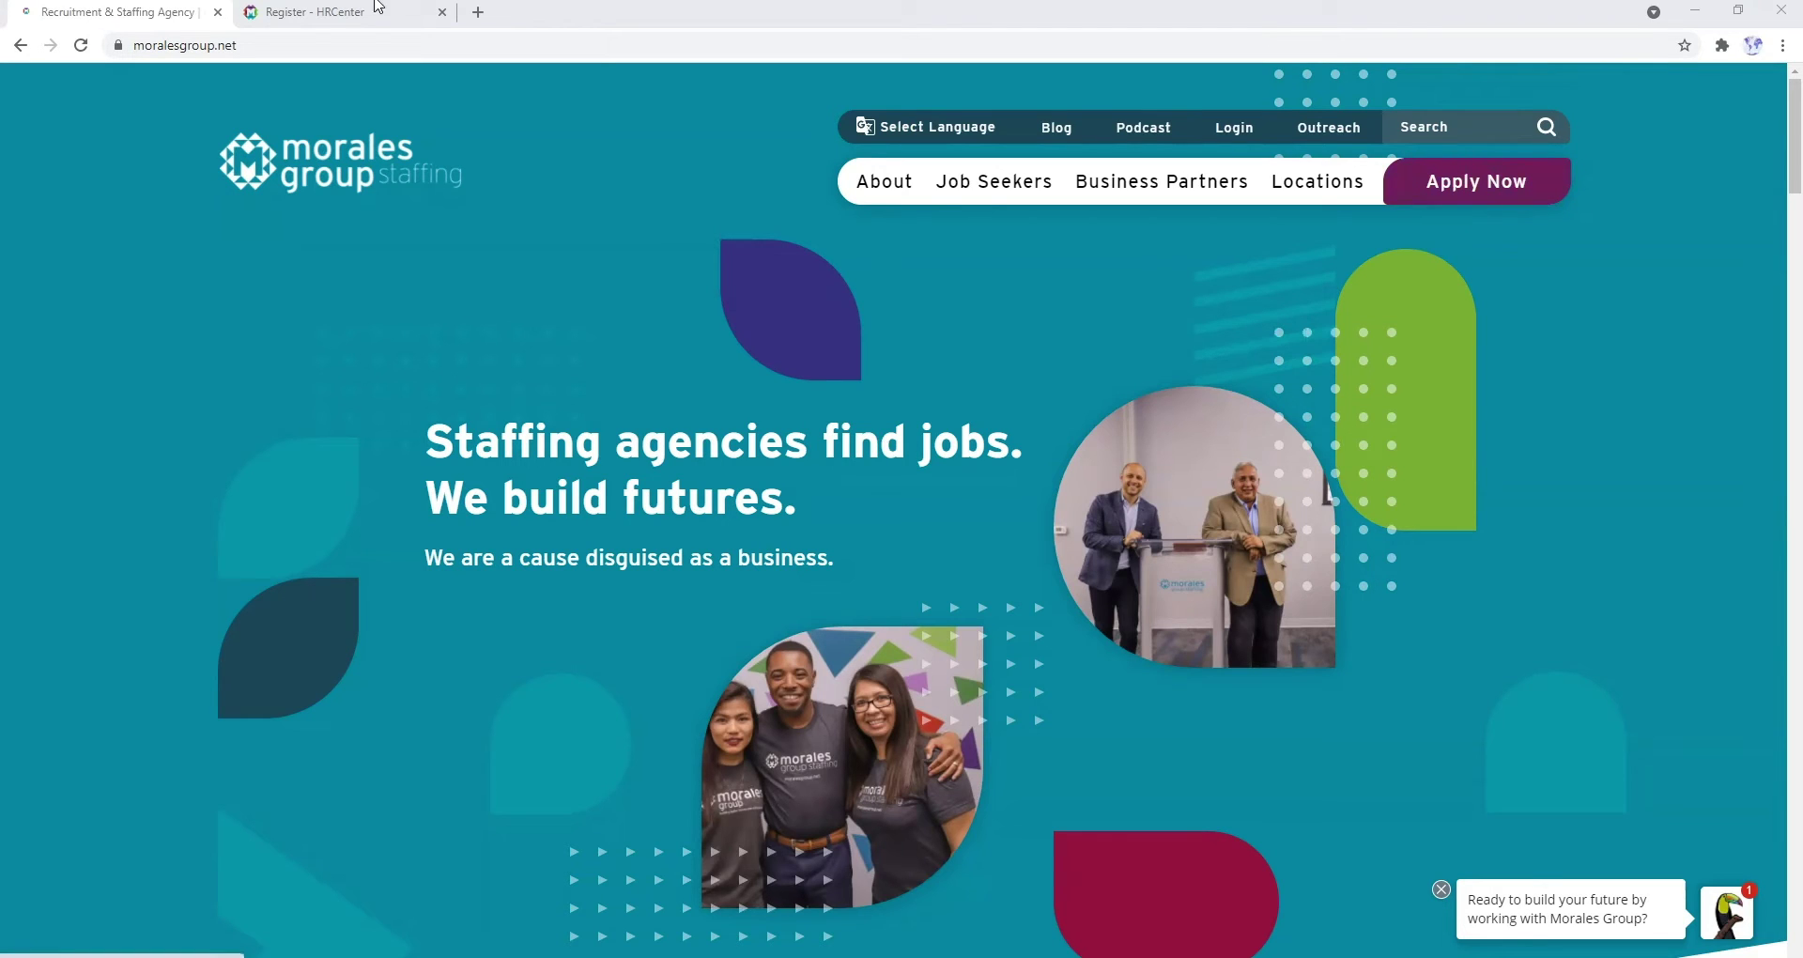
- Switch to the already-open 'Register - HRCenter' browser tab
click(317, 13)
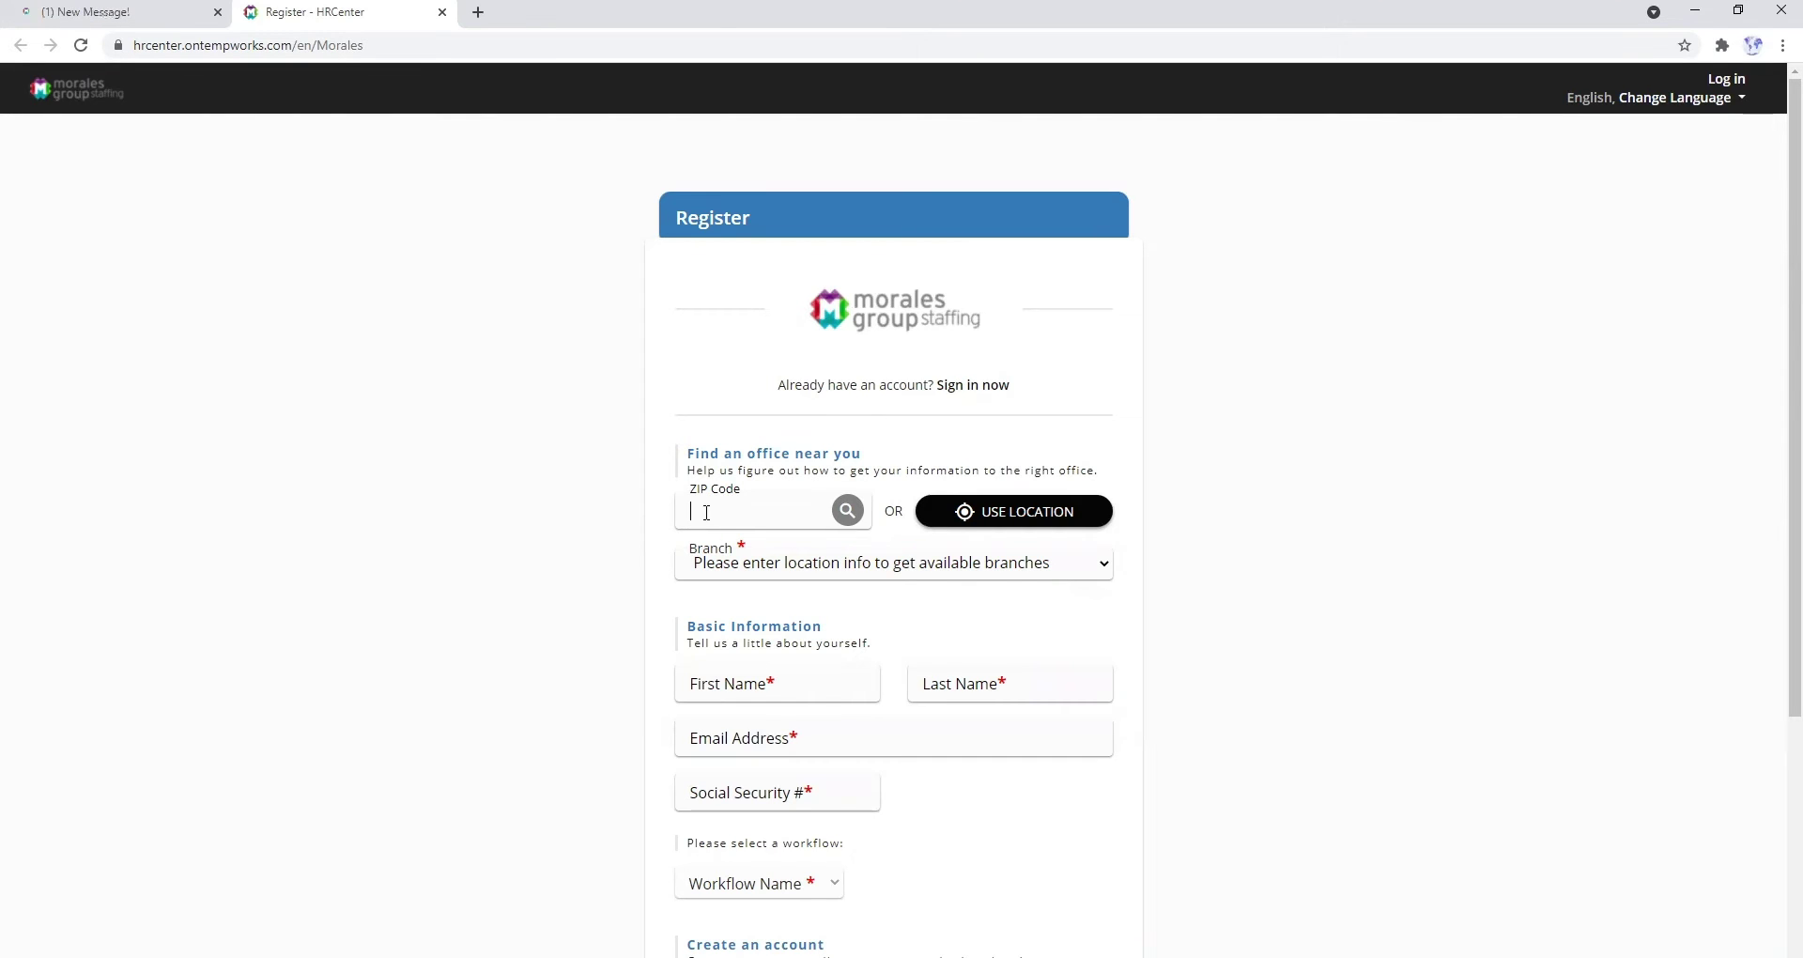
- Enter the applicant's ZIP code and select branch 'M - Indianapolis West (0.00 Miles)'
text(46278)
click(748, 568)
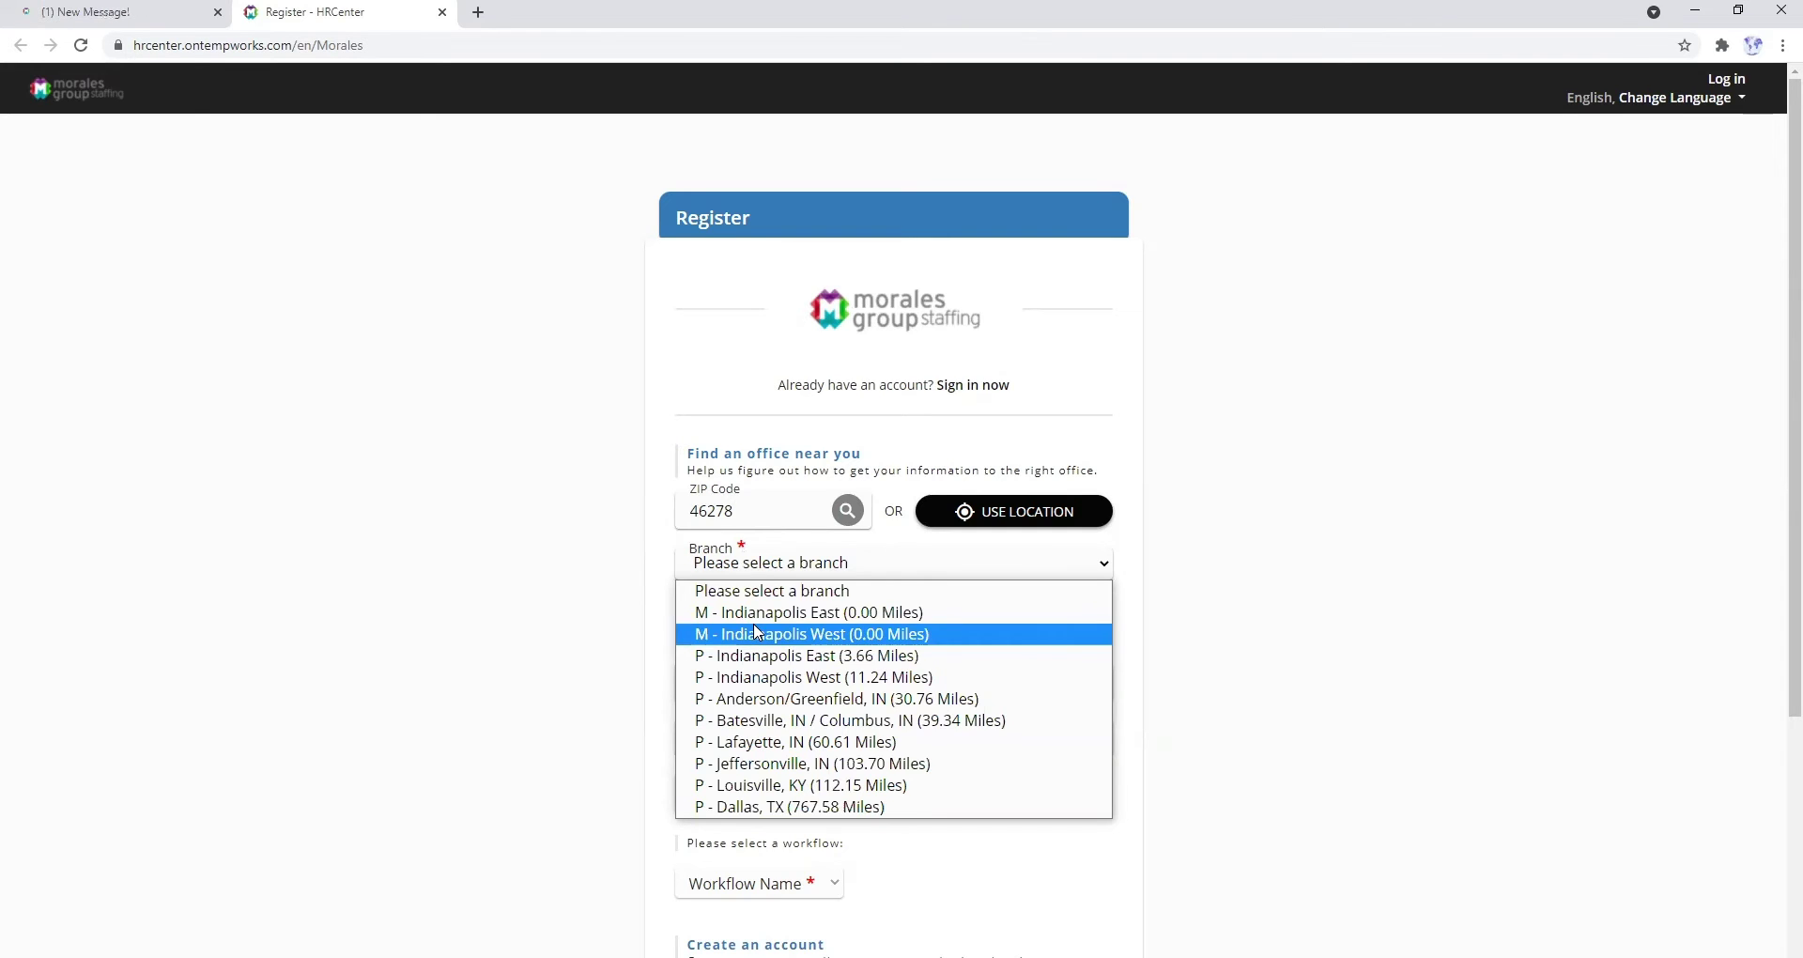
click(758, 634)
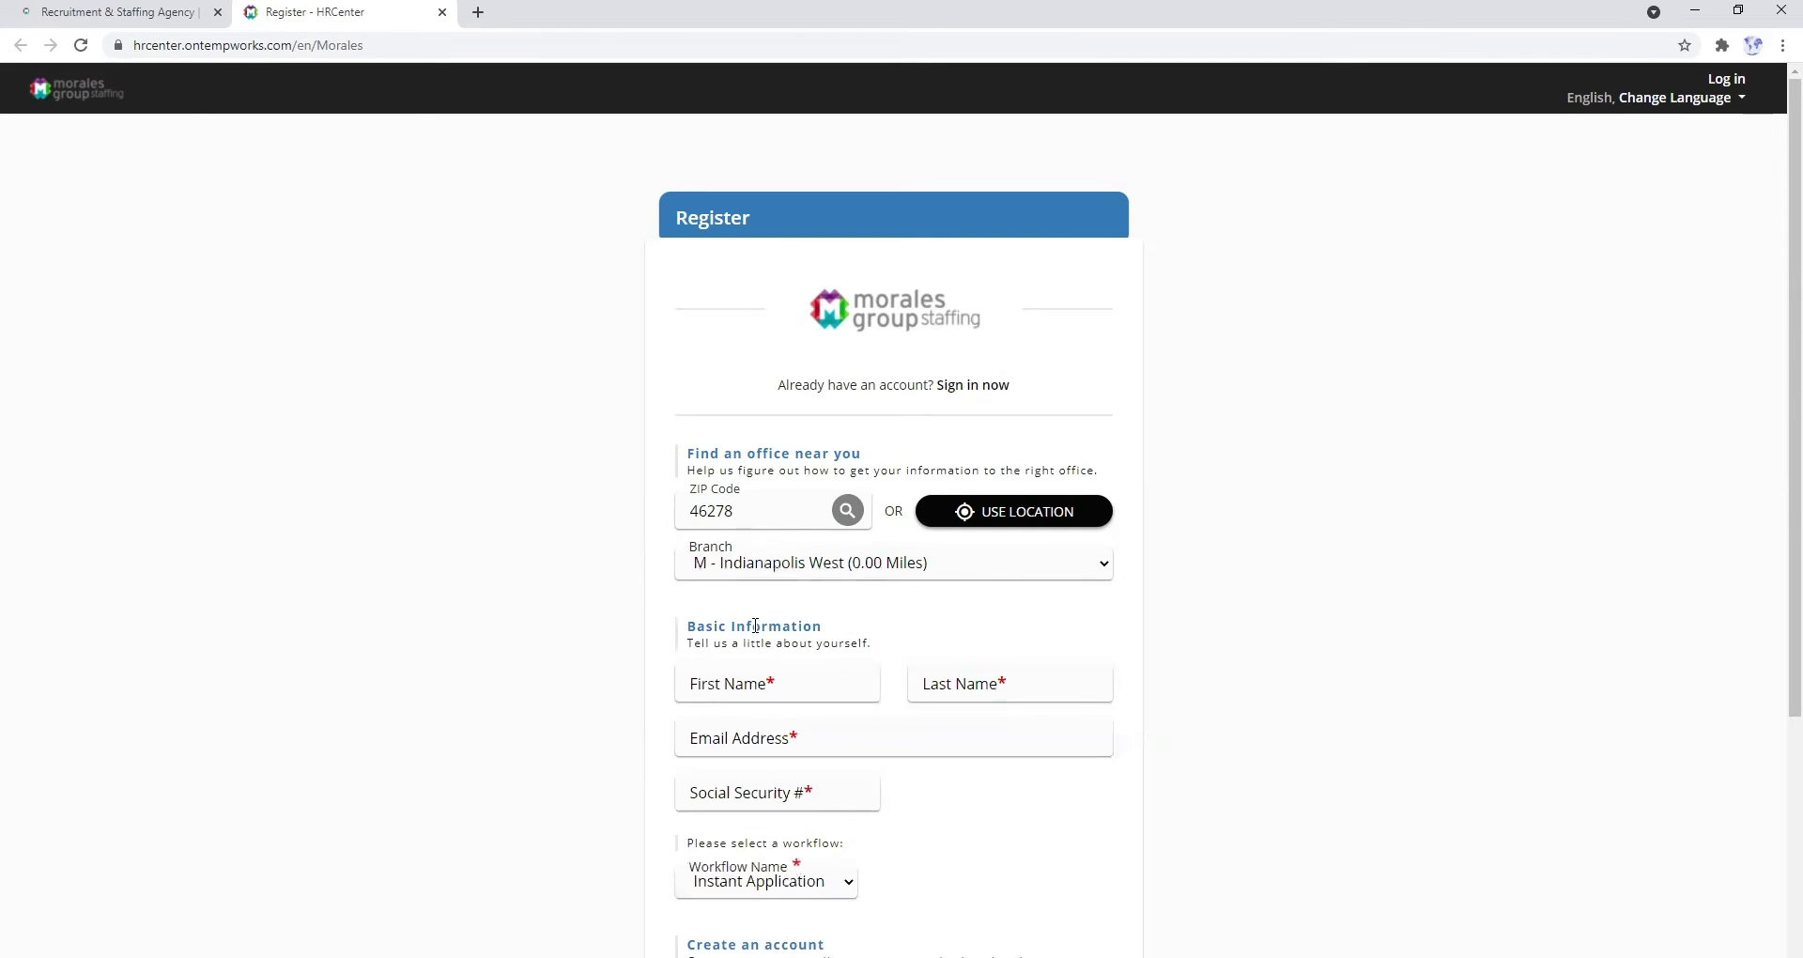
click(754, 684)
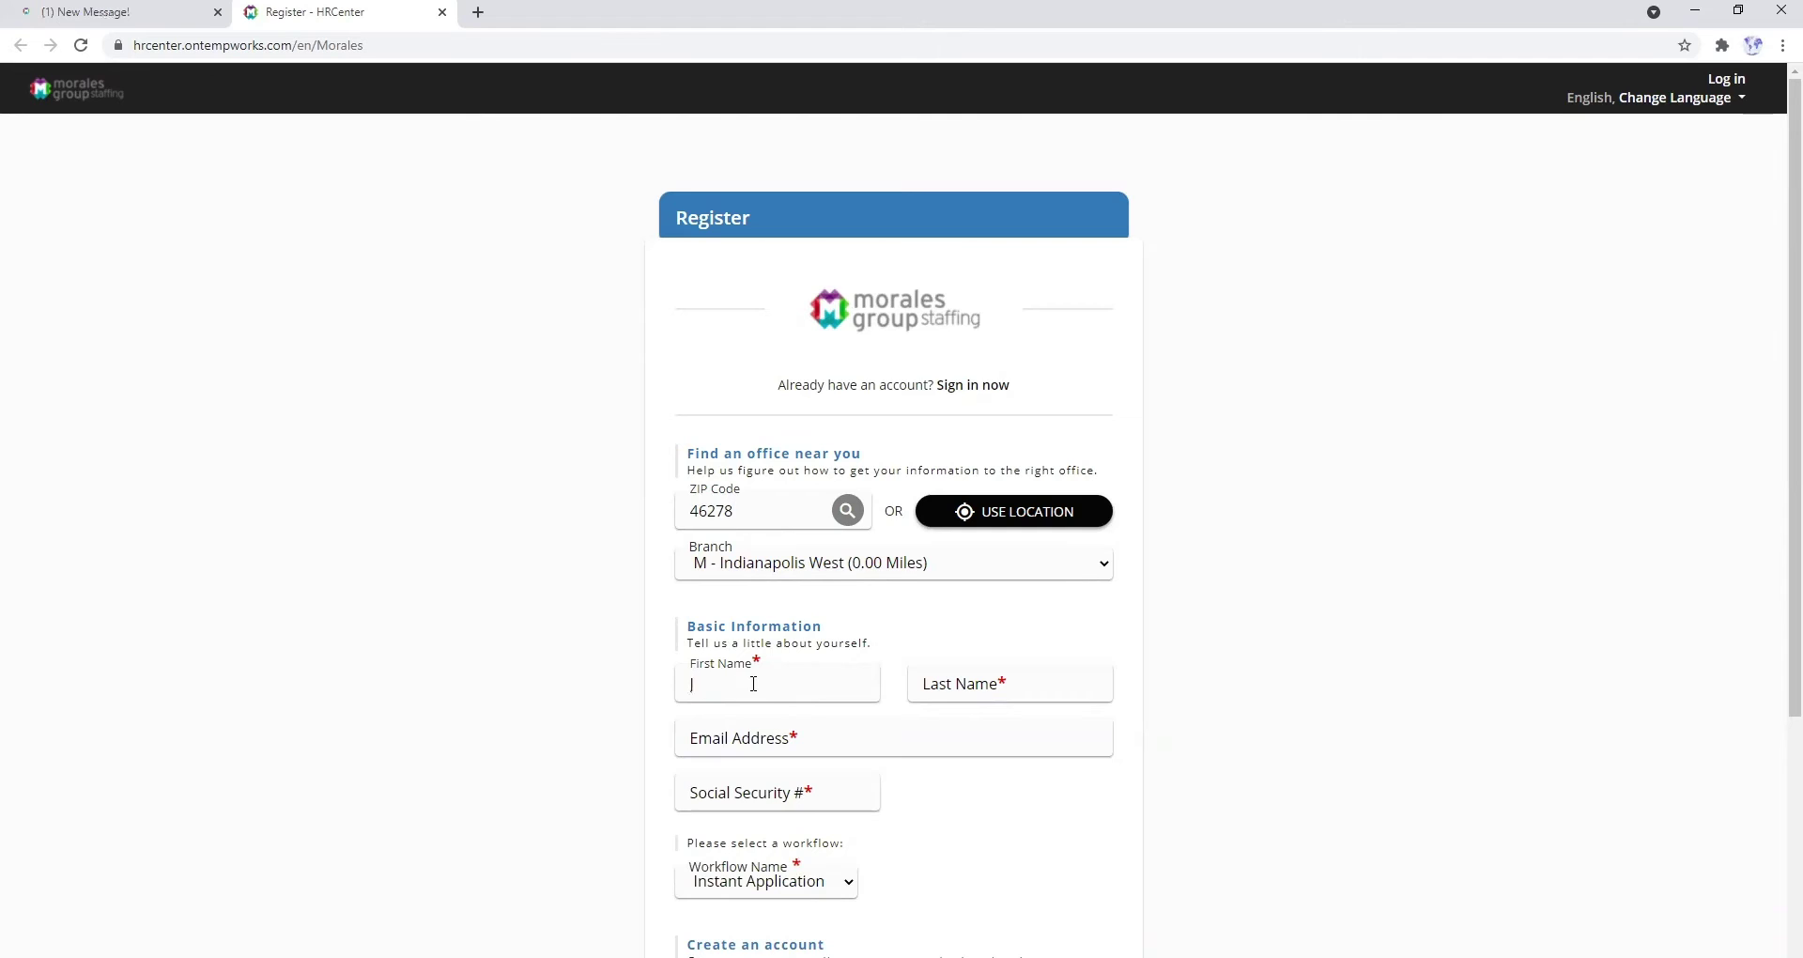
- Type the applicant's first and last name, e-mail address, and Social Security number into the form
text(Jane)
click(937, 686)
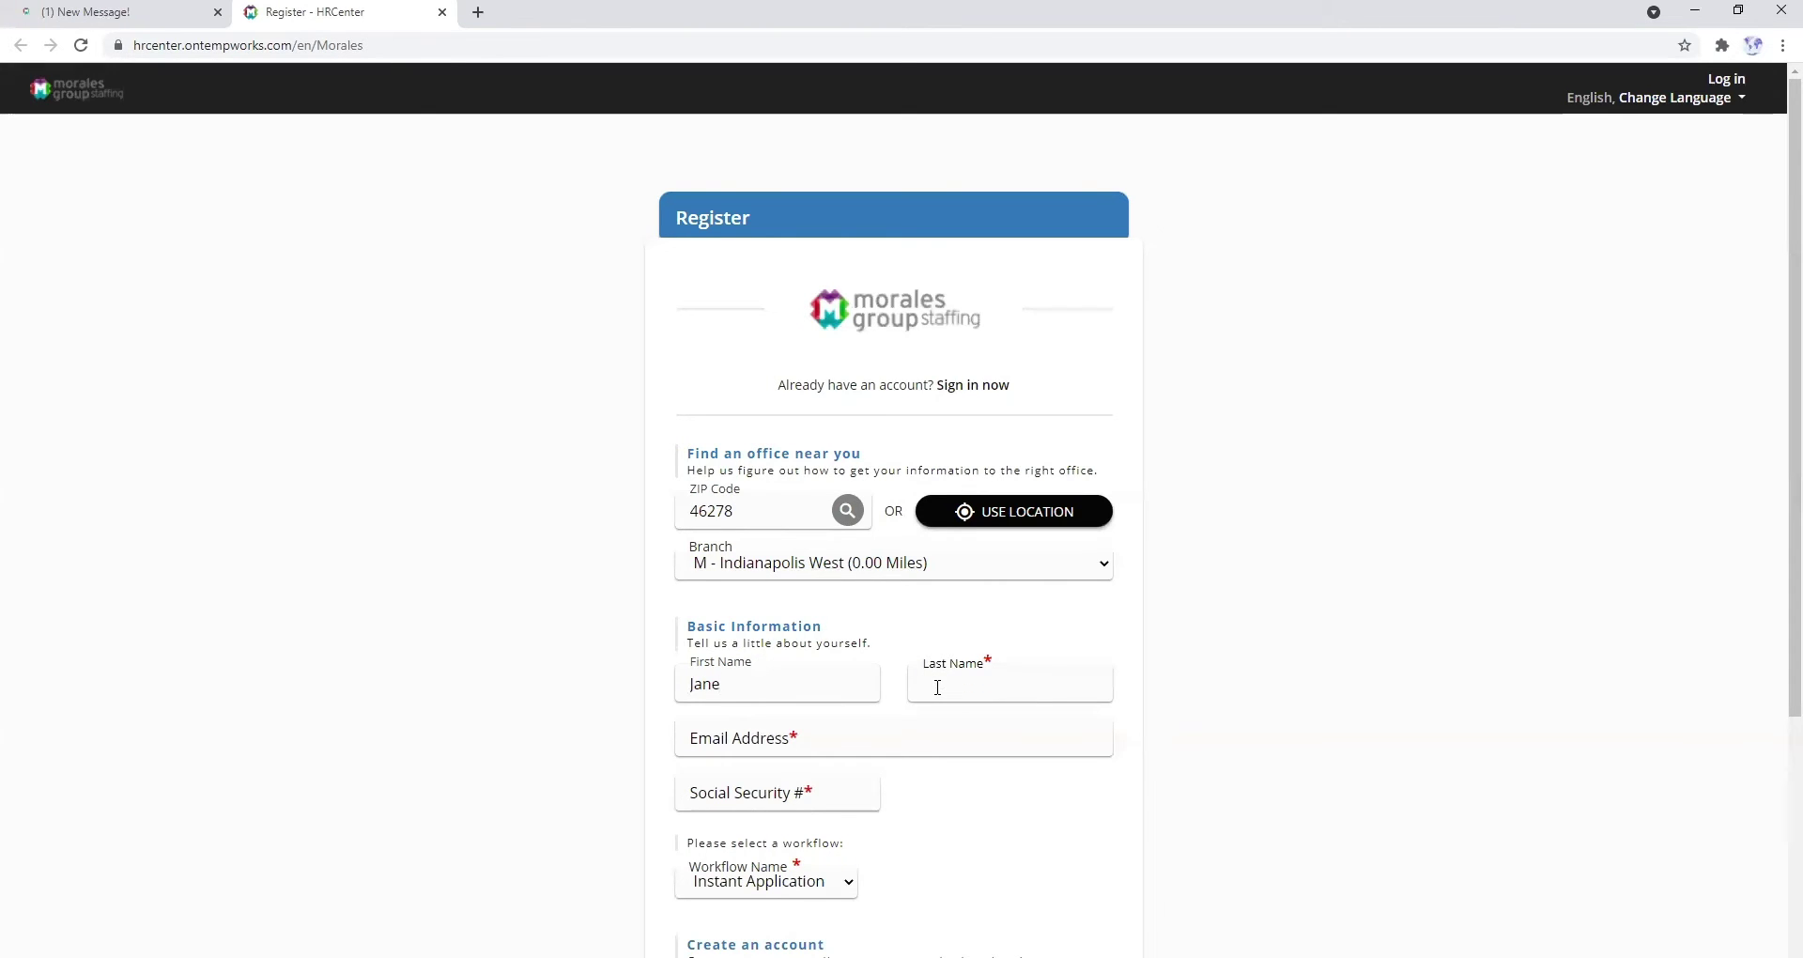
text(Doe)
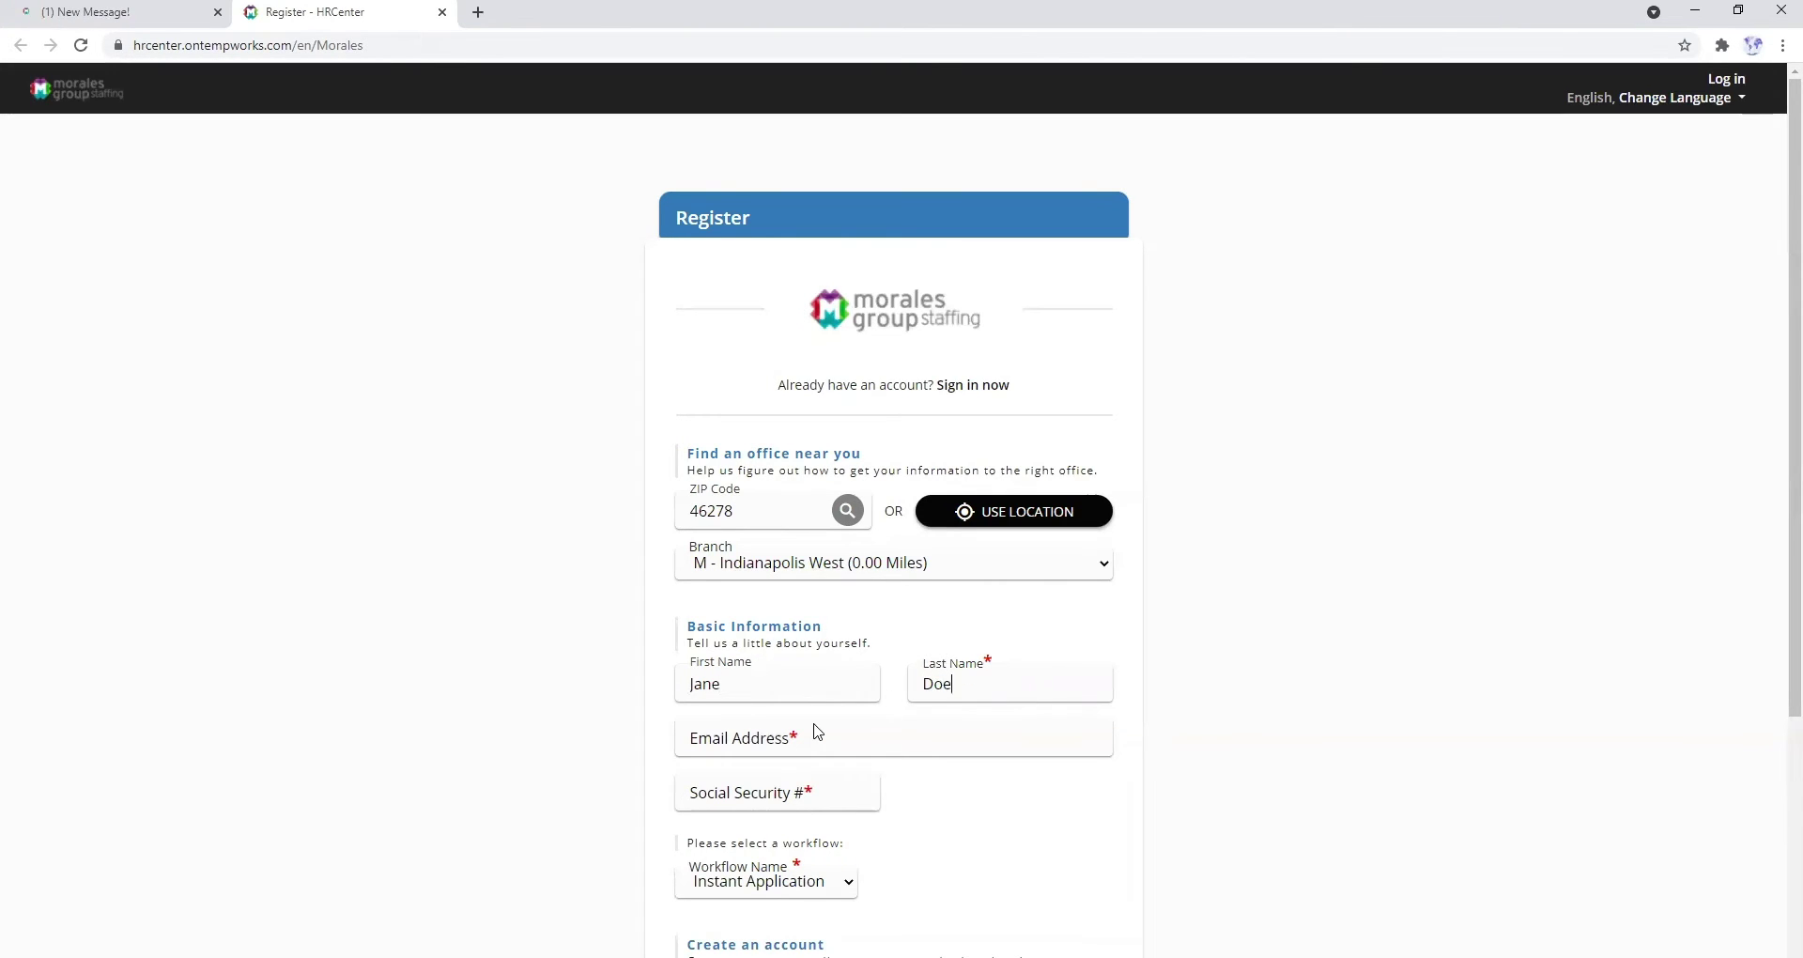
click(797, 738)
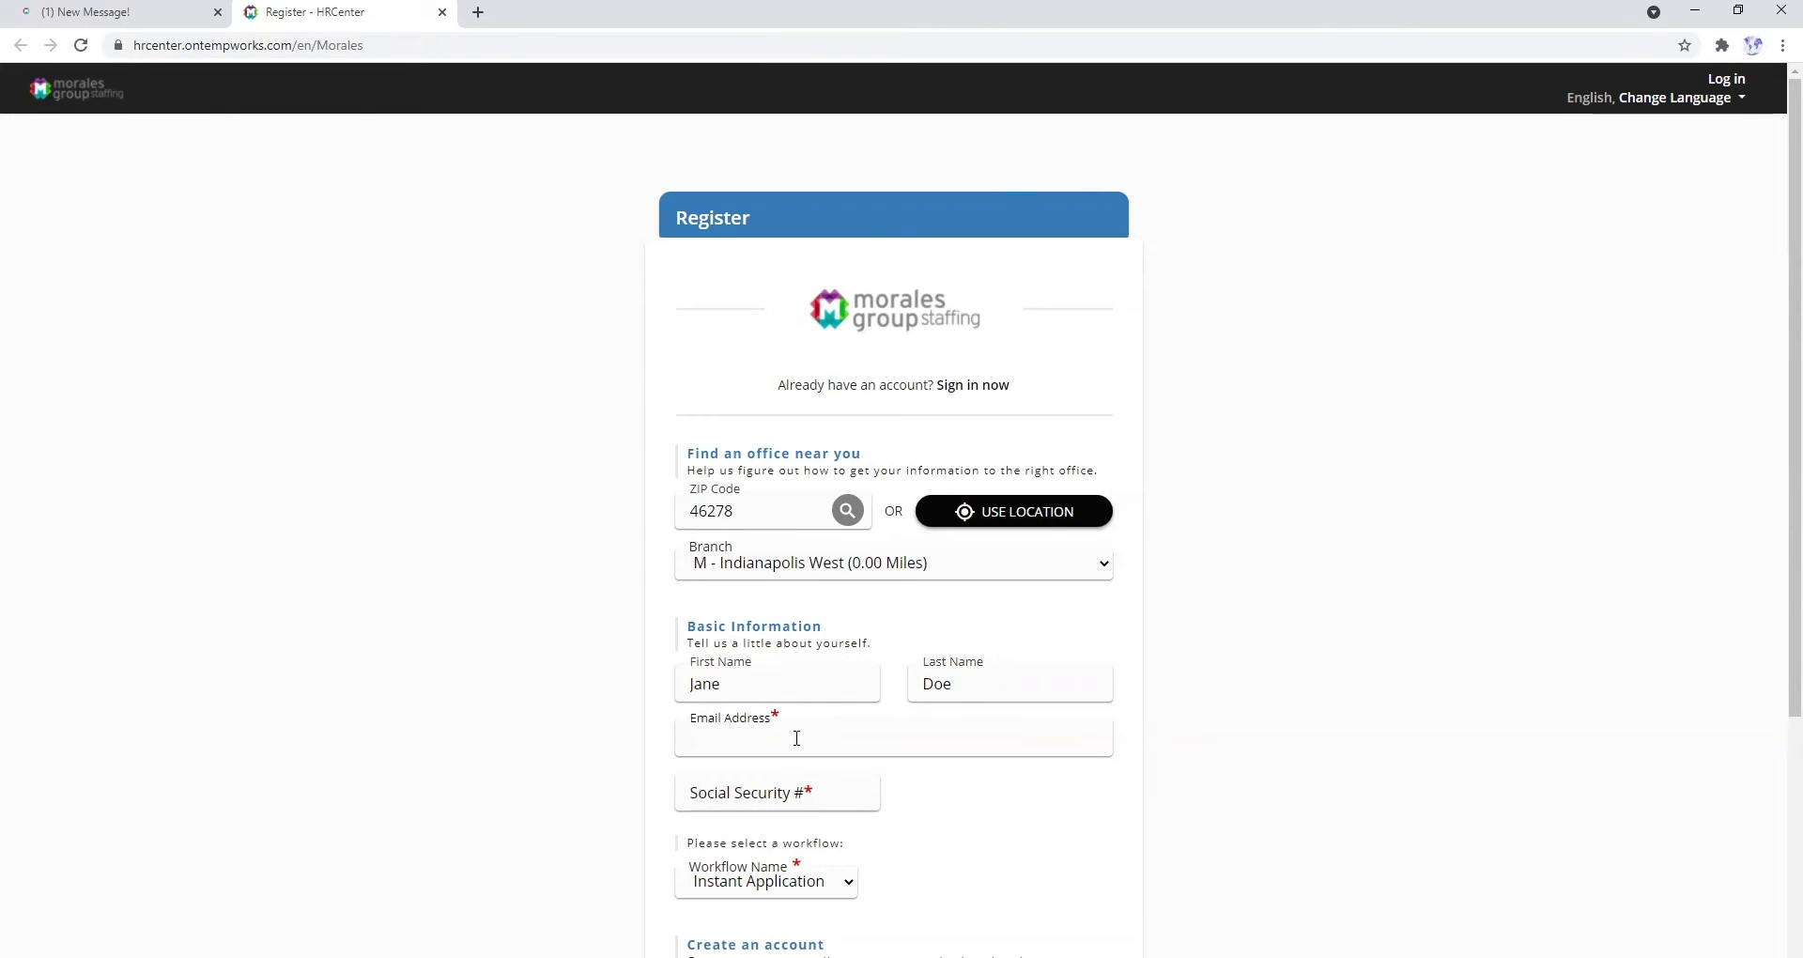
key(Tab)
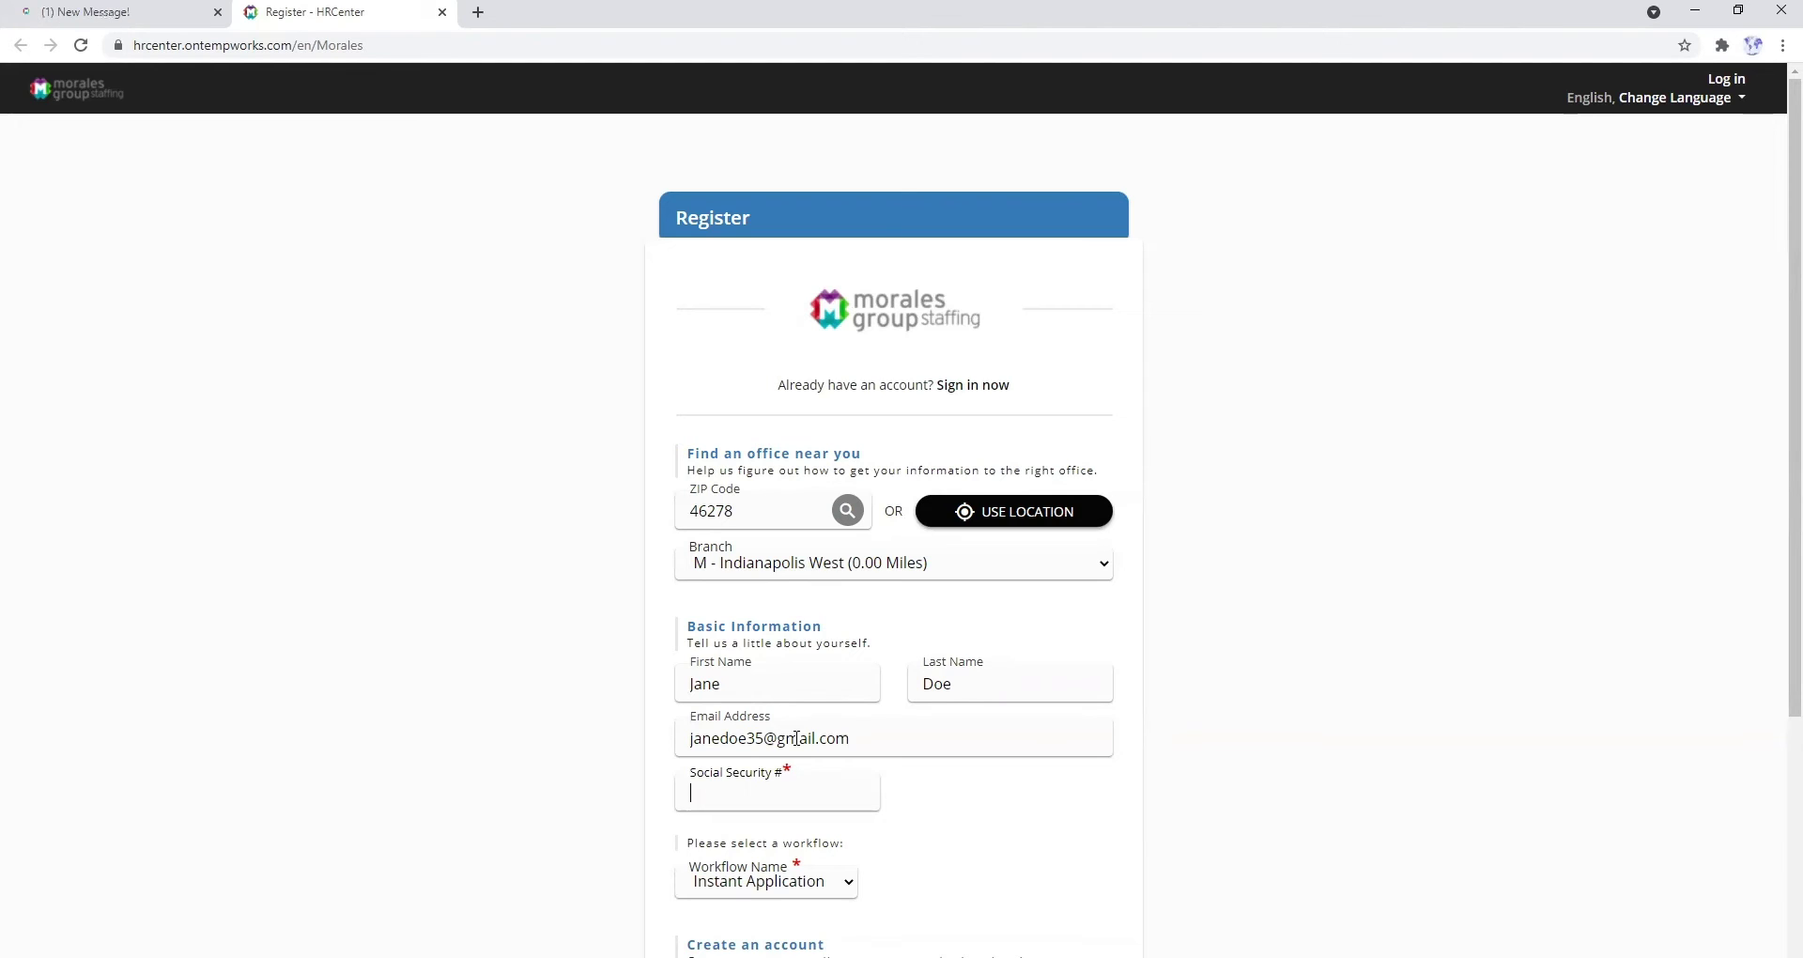
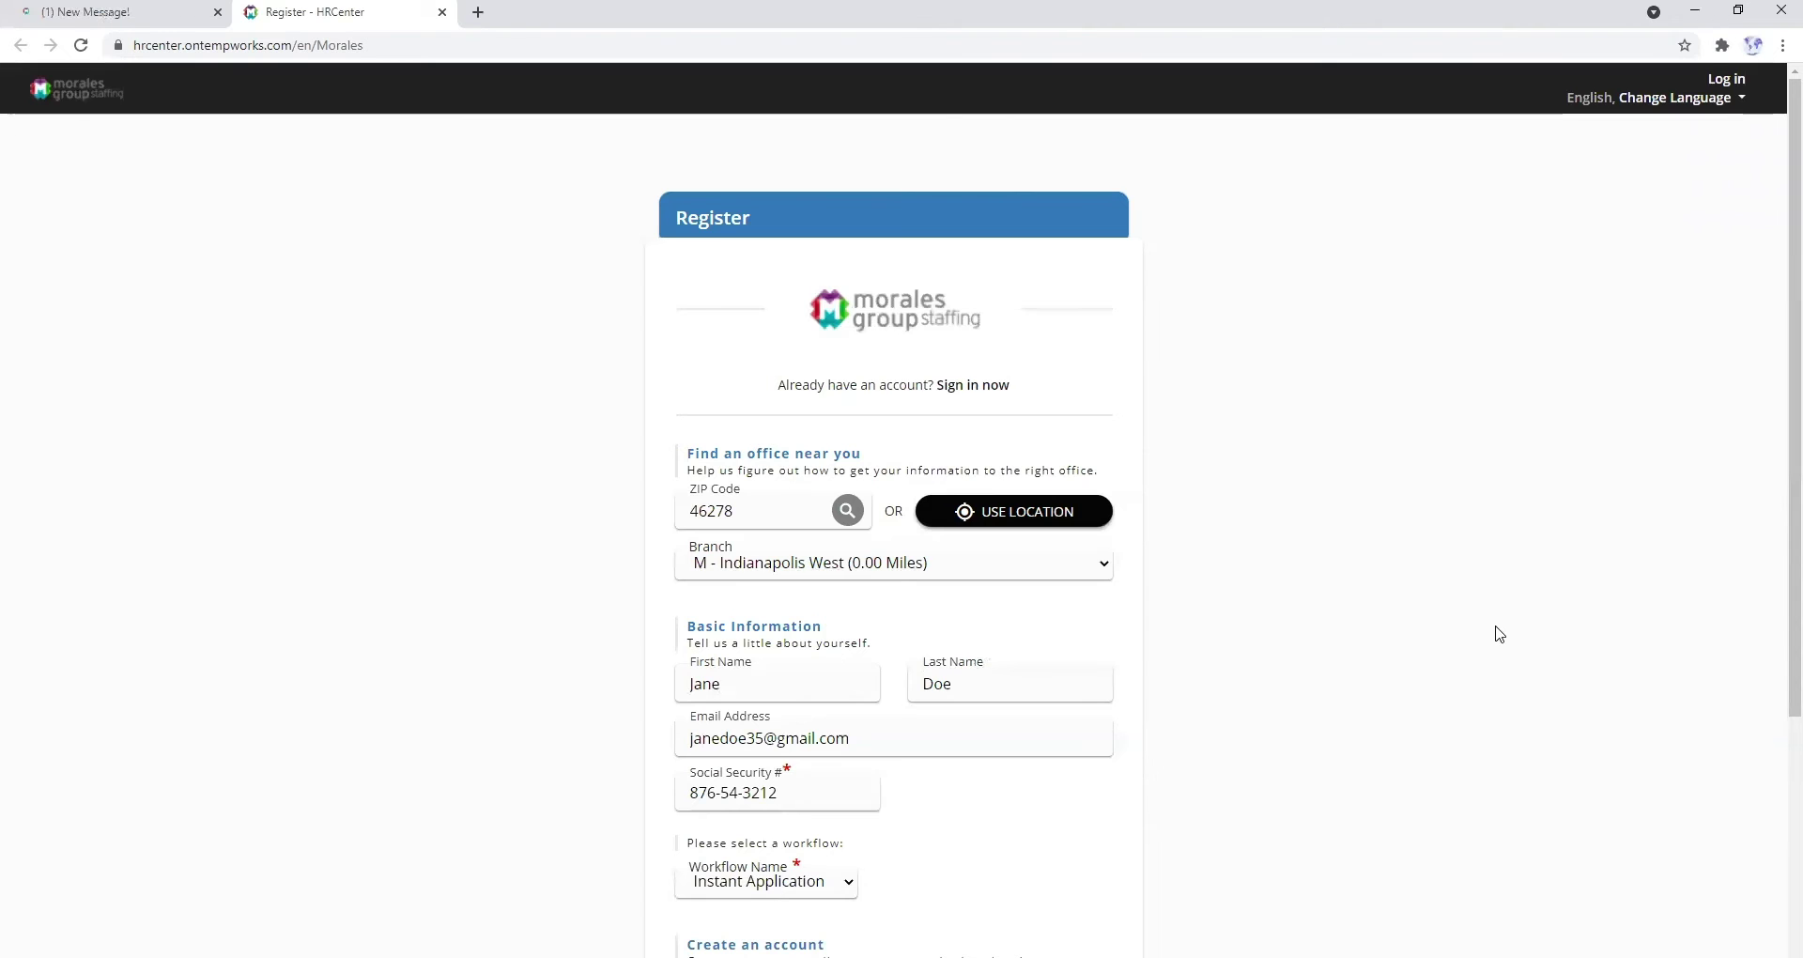
- Set the account username and a confirmed password, then submit with GET STARTED
scroll(1773, 555, down, 2)
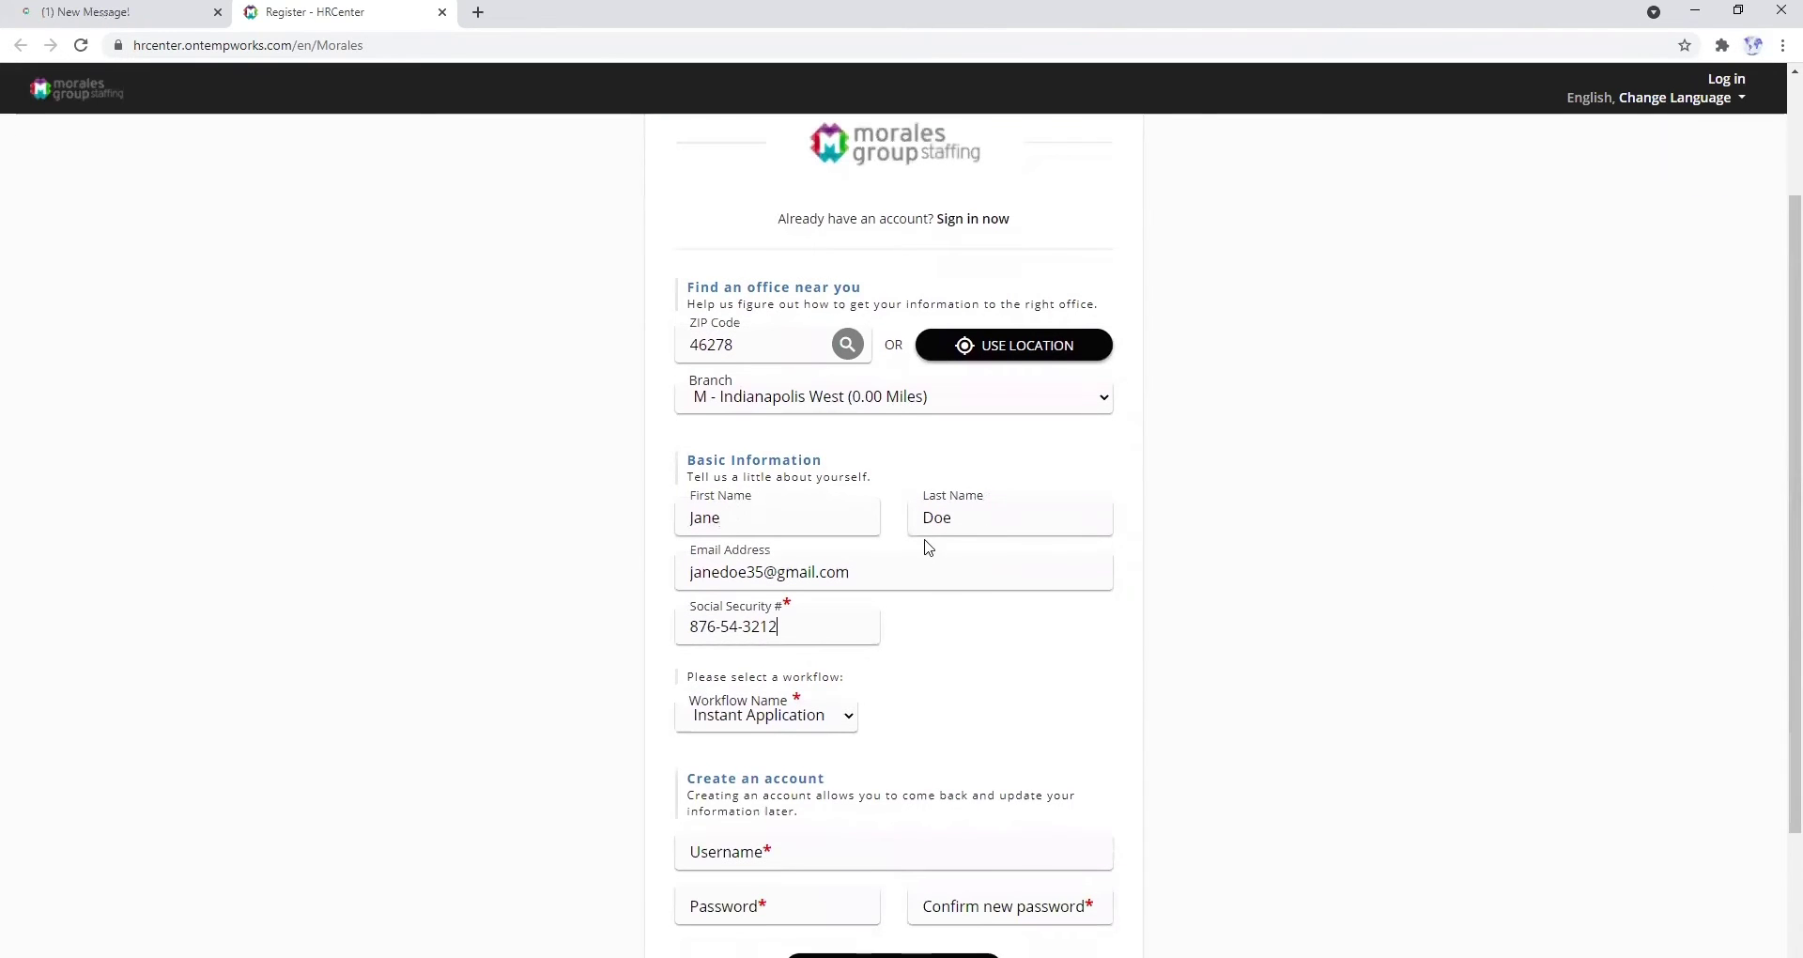
scroll(1773, 696, down, 1)
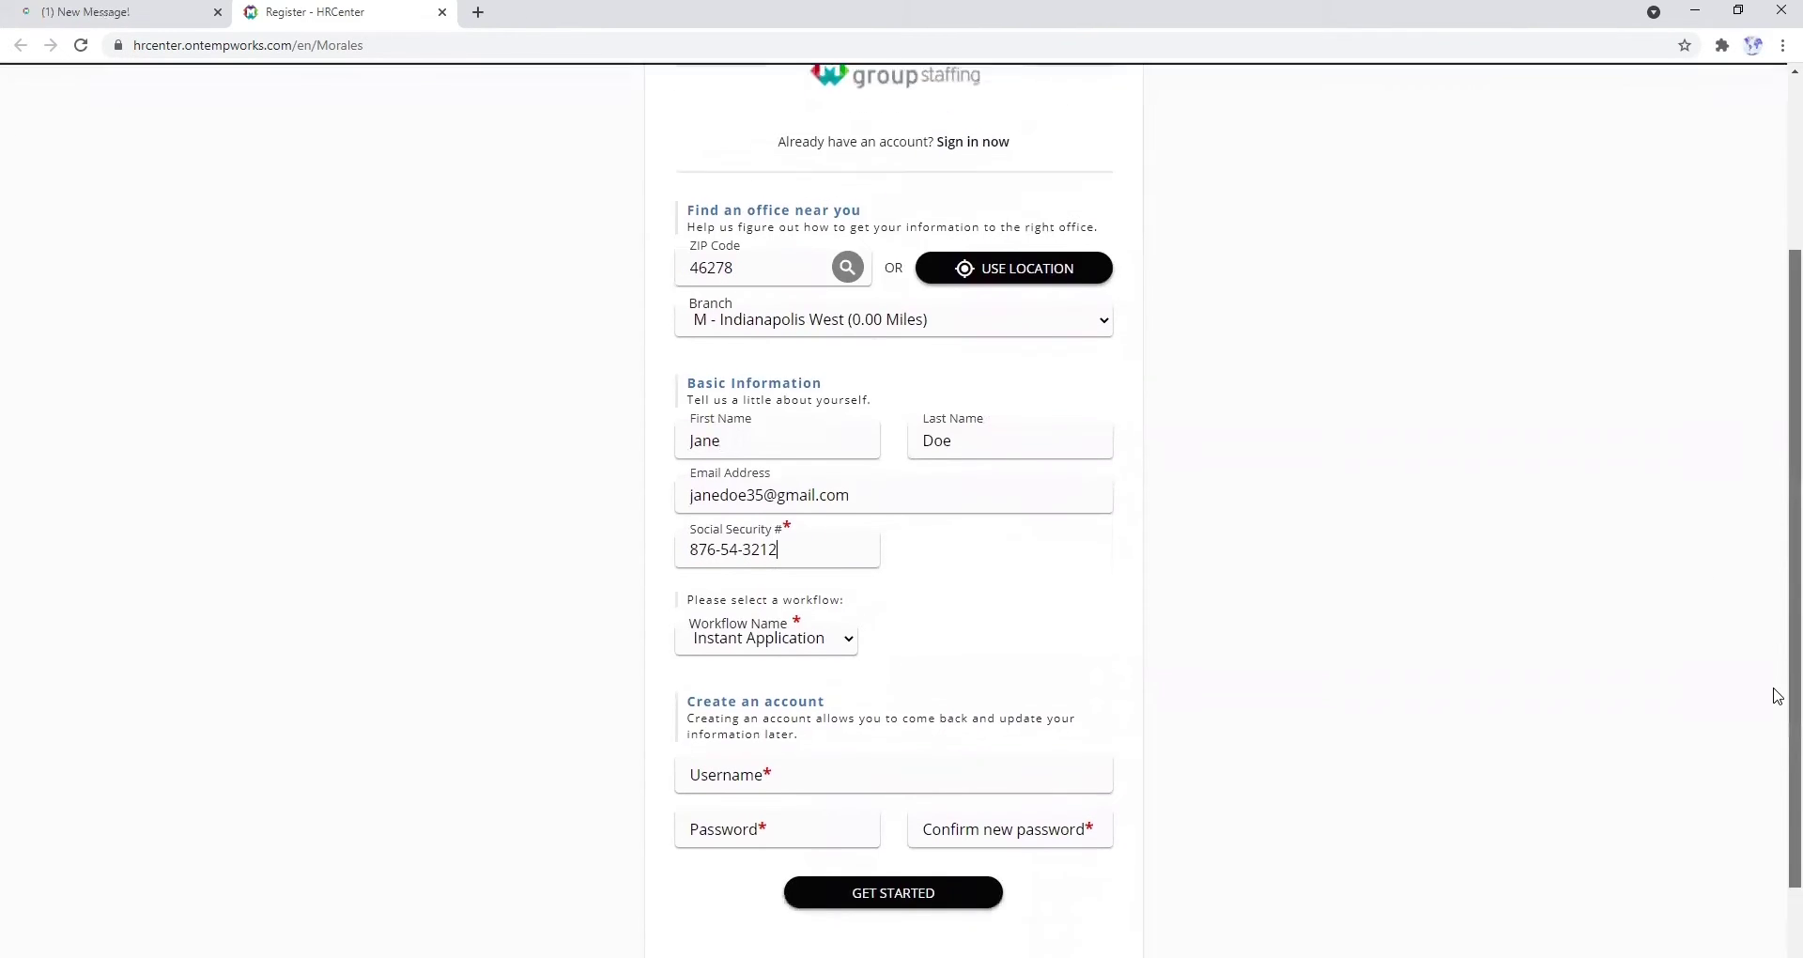
scroll(1775, 696, down, 1)
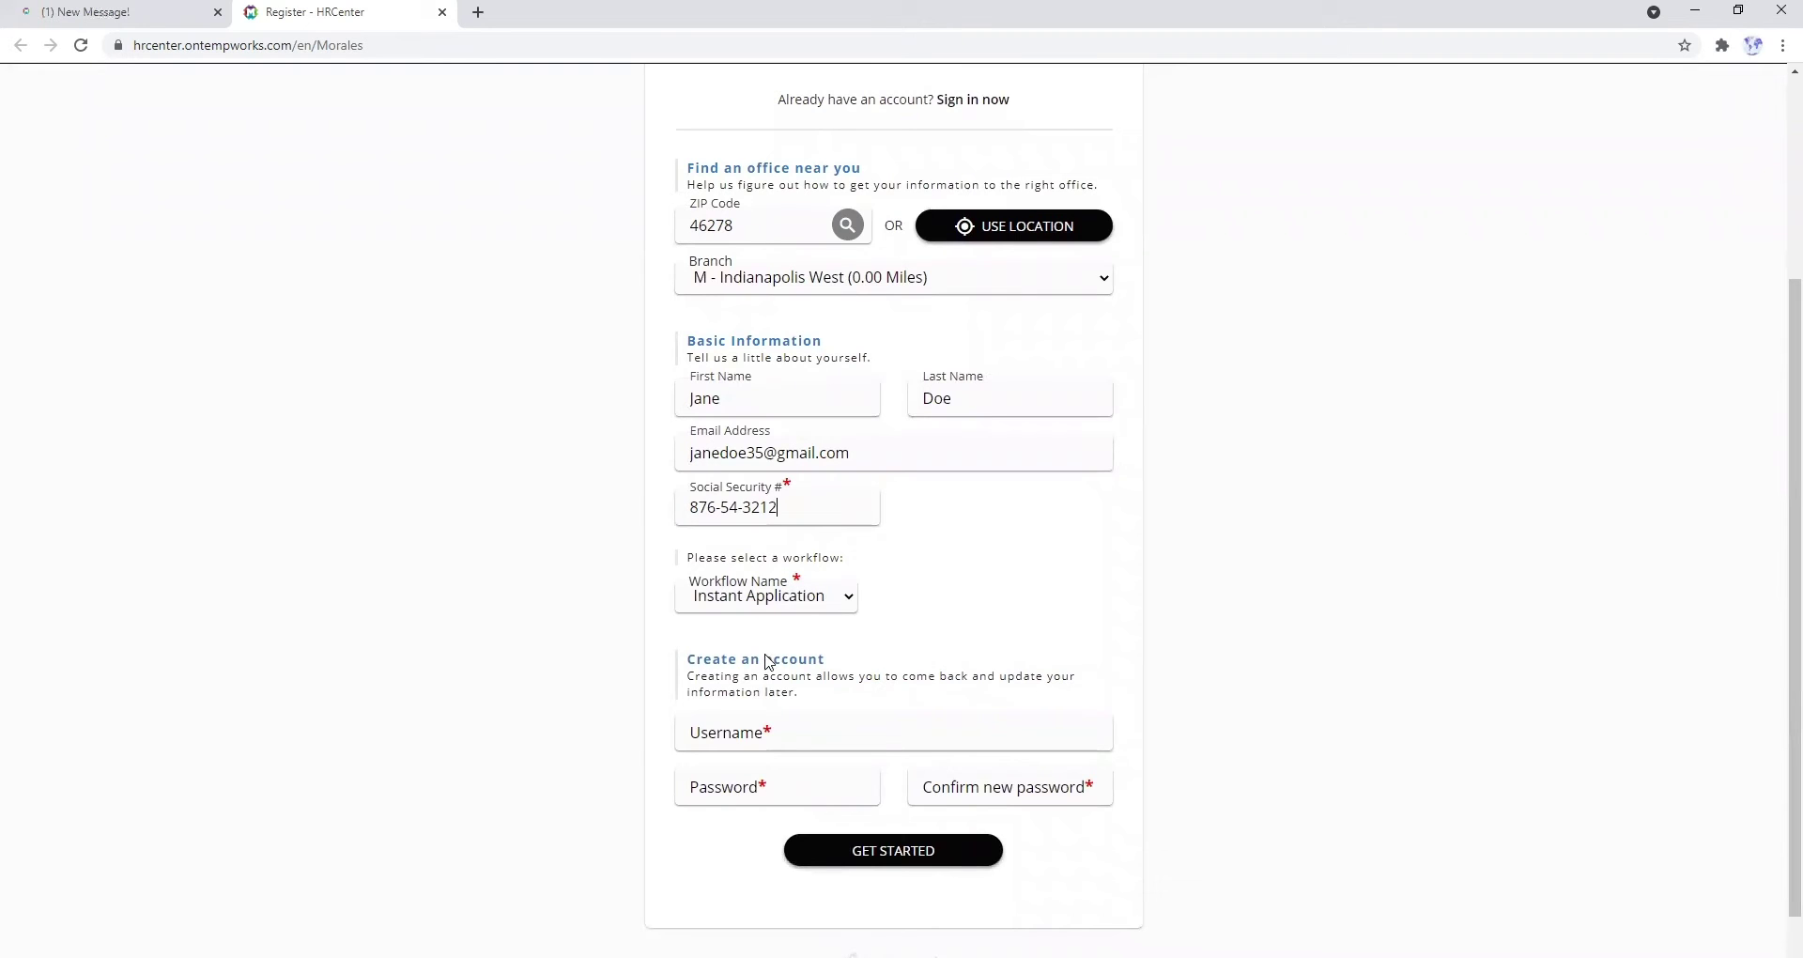
click(753, 736)
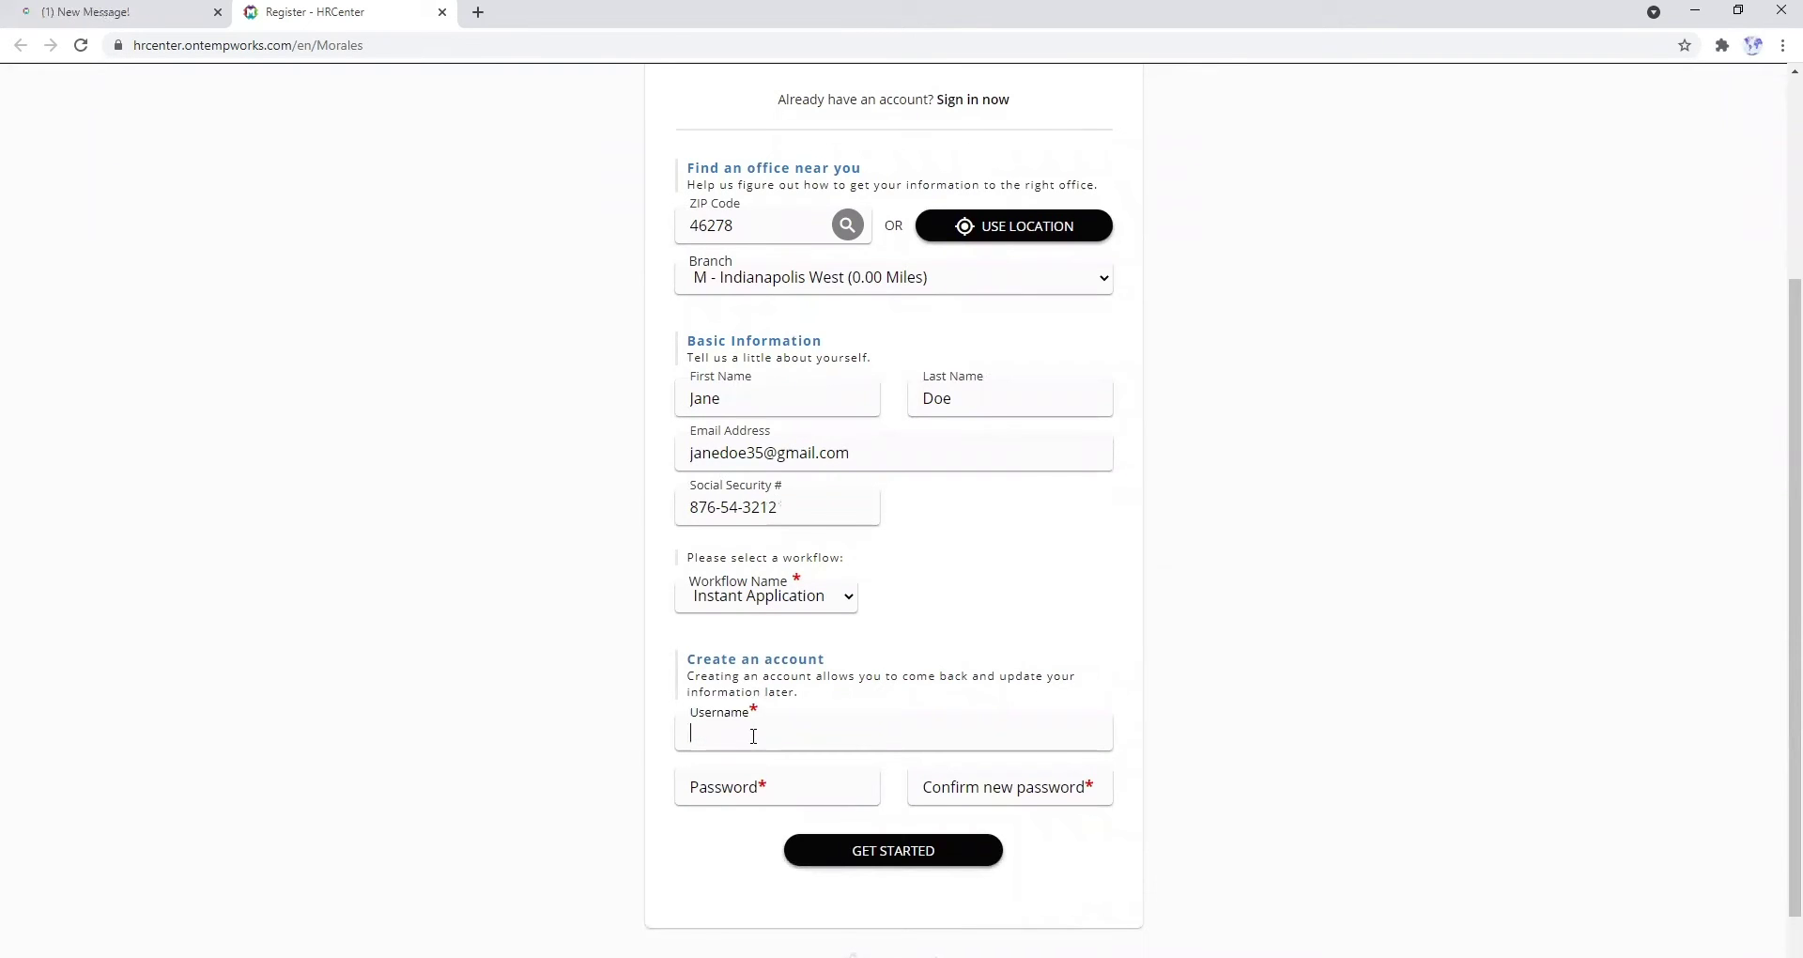
text(jdoe35)
click(742, 790)
text(••••••••)
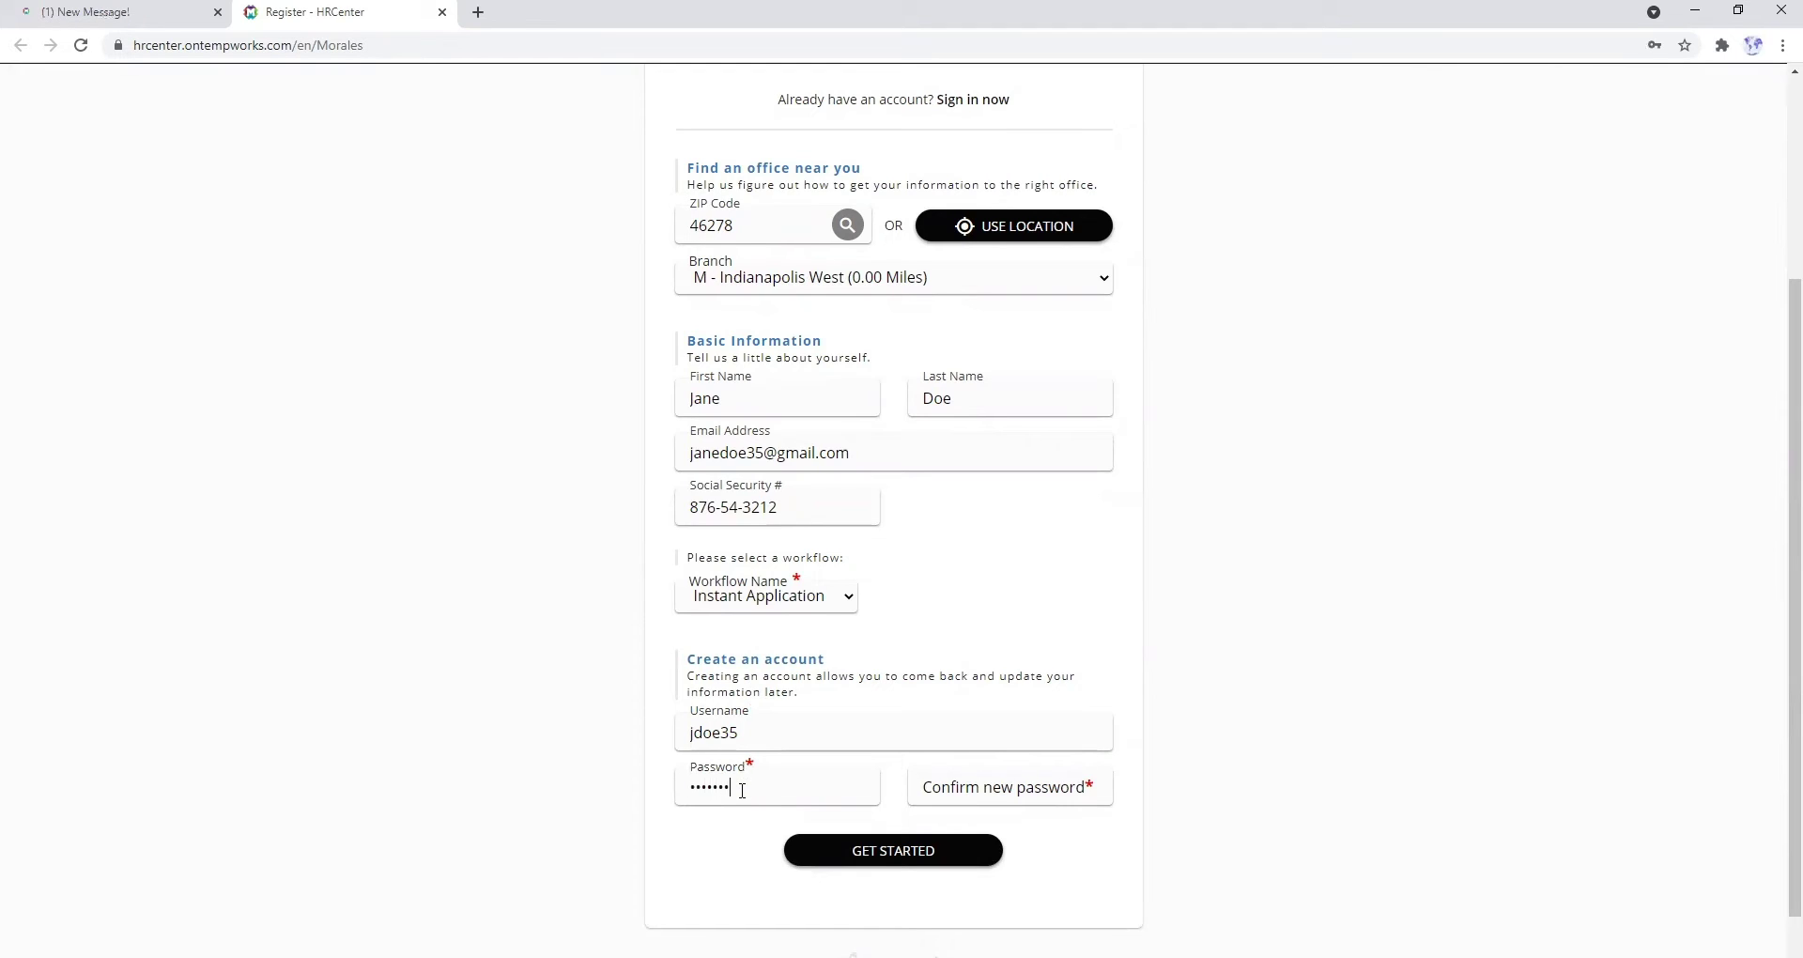
key(Tab)
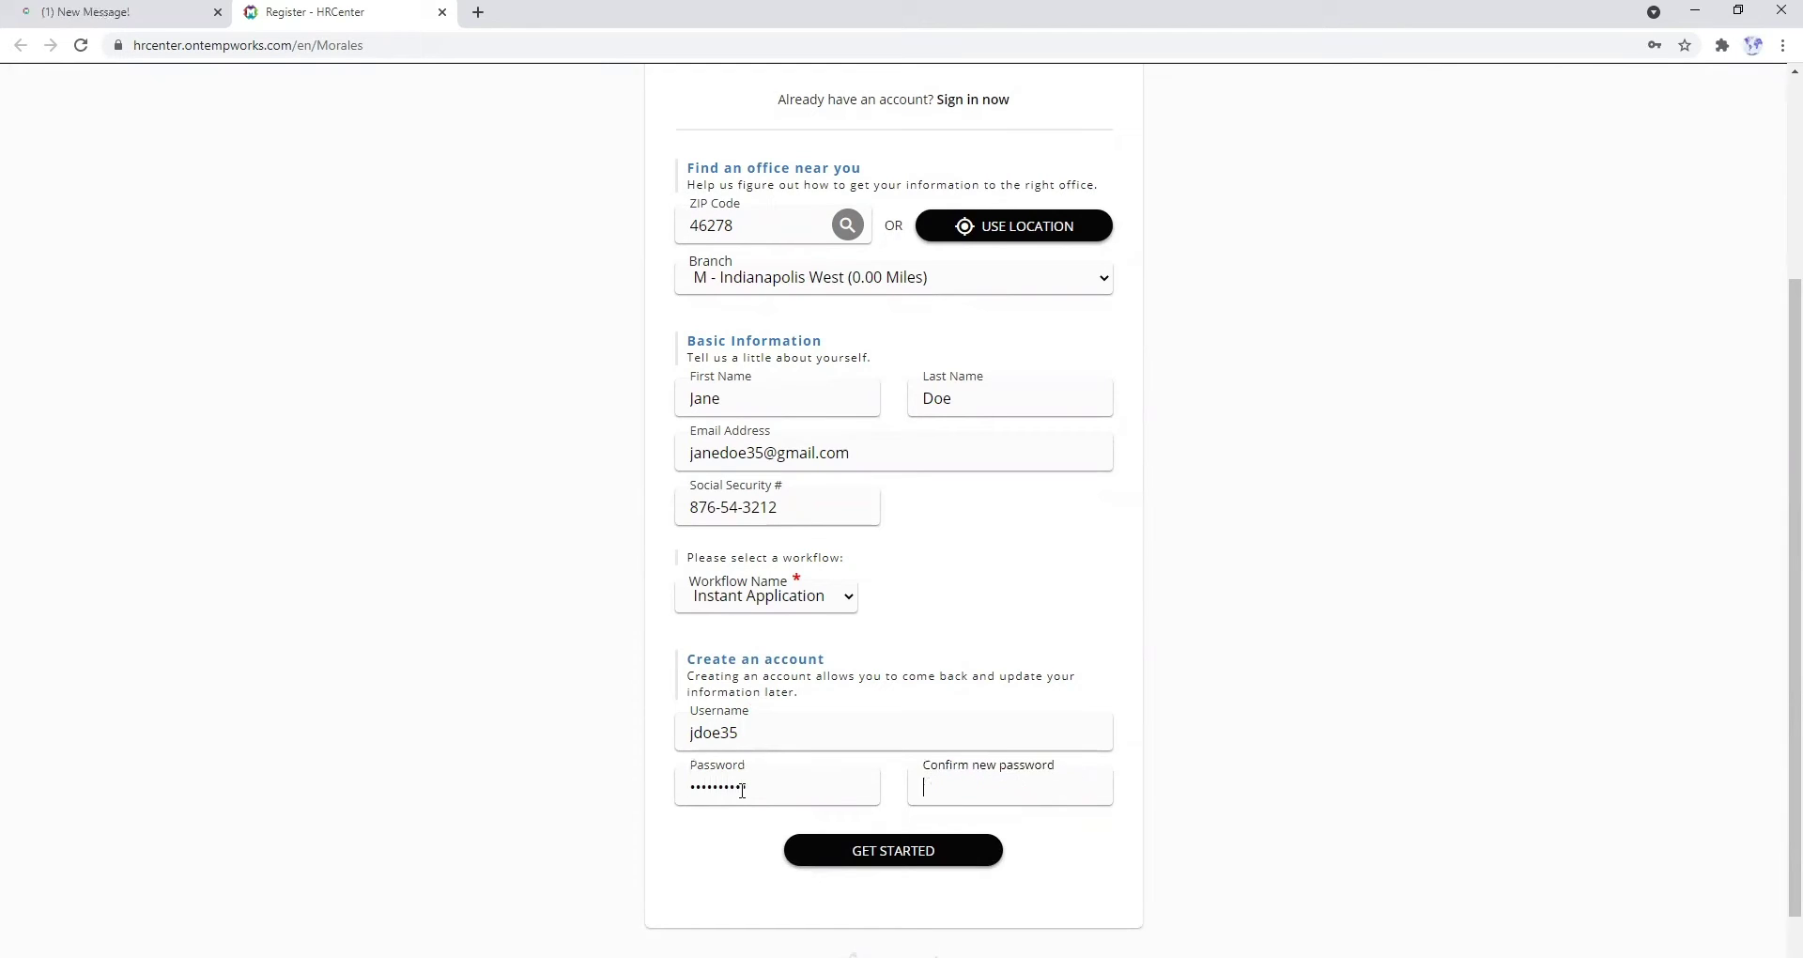
text(••••••••)
click(837, 860)
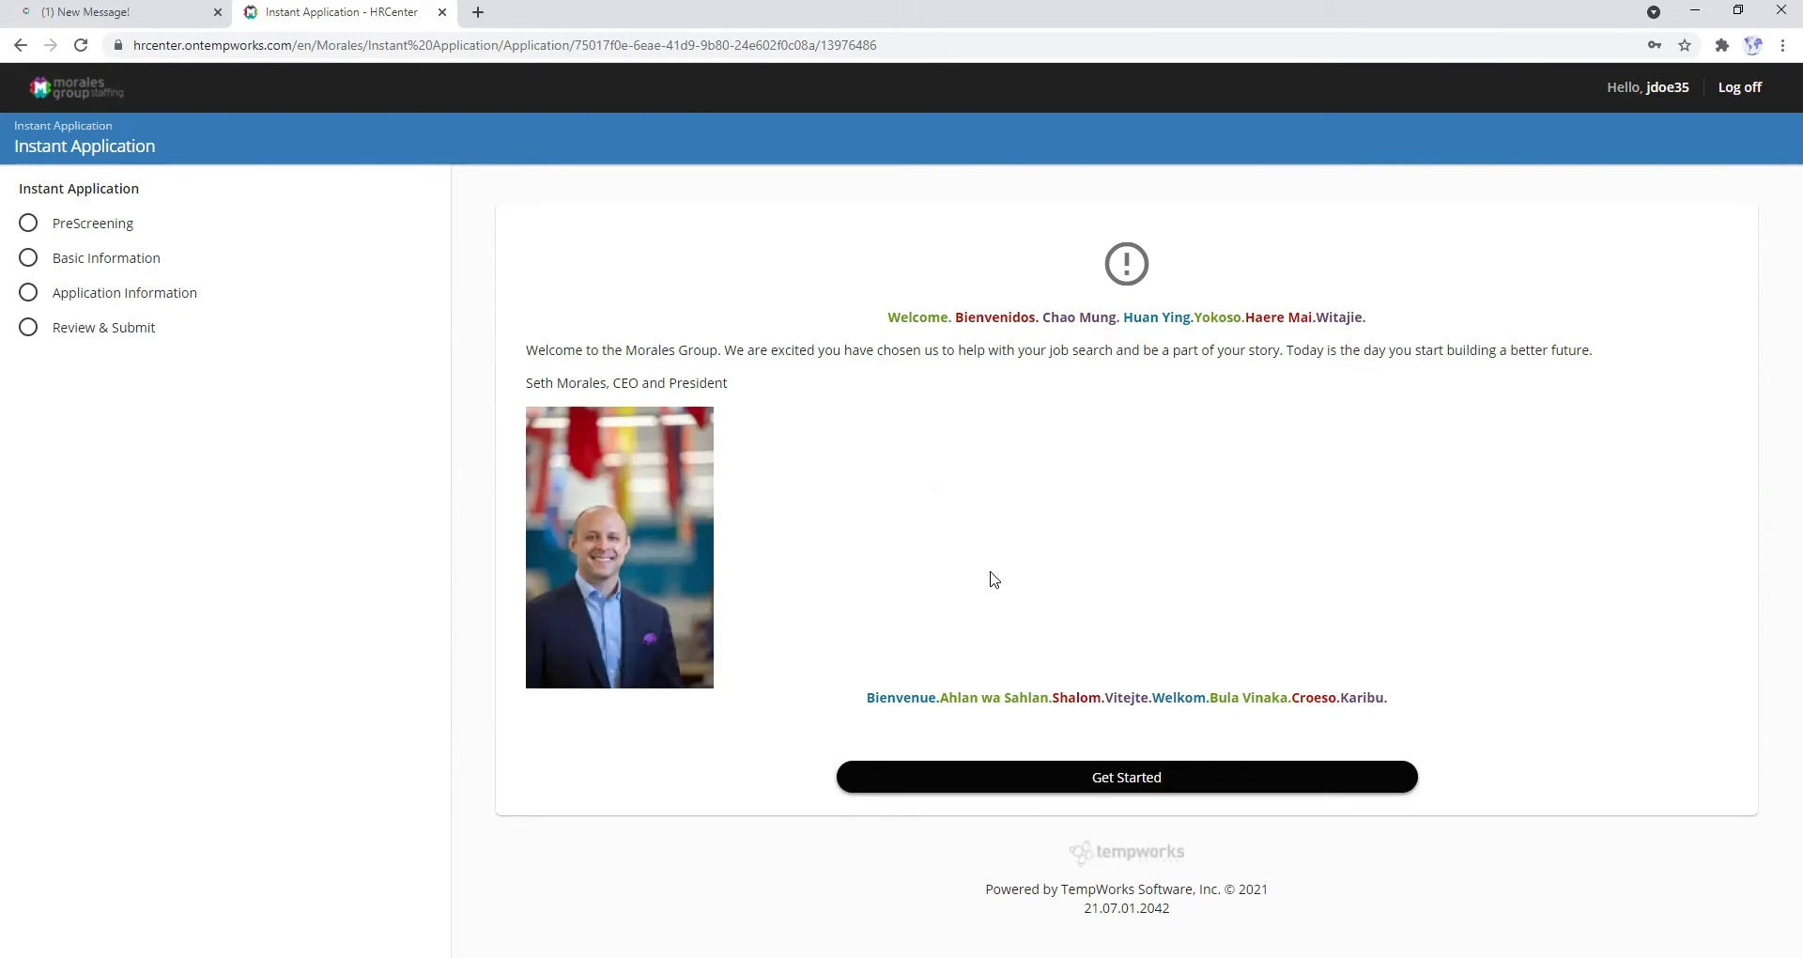
- Begin the instant application, answer Yes to work eligibility and age 18+, and save
click(983, 785)
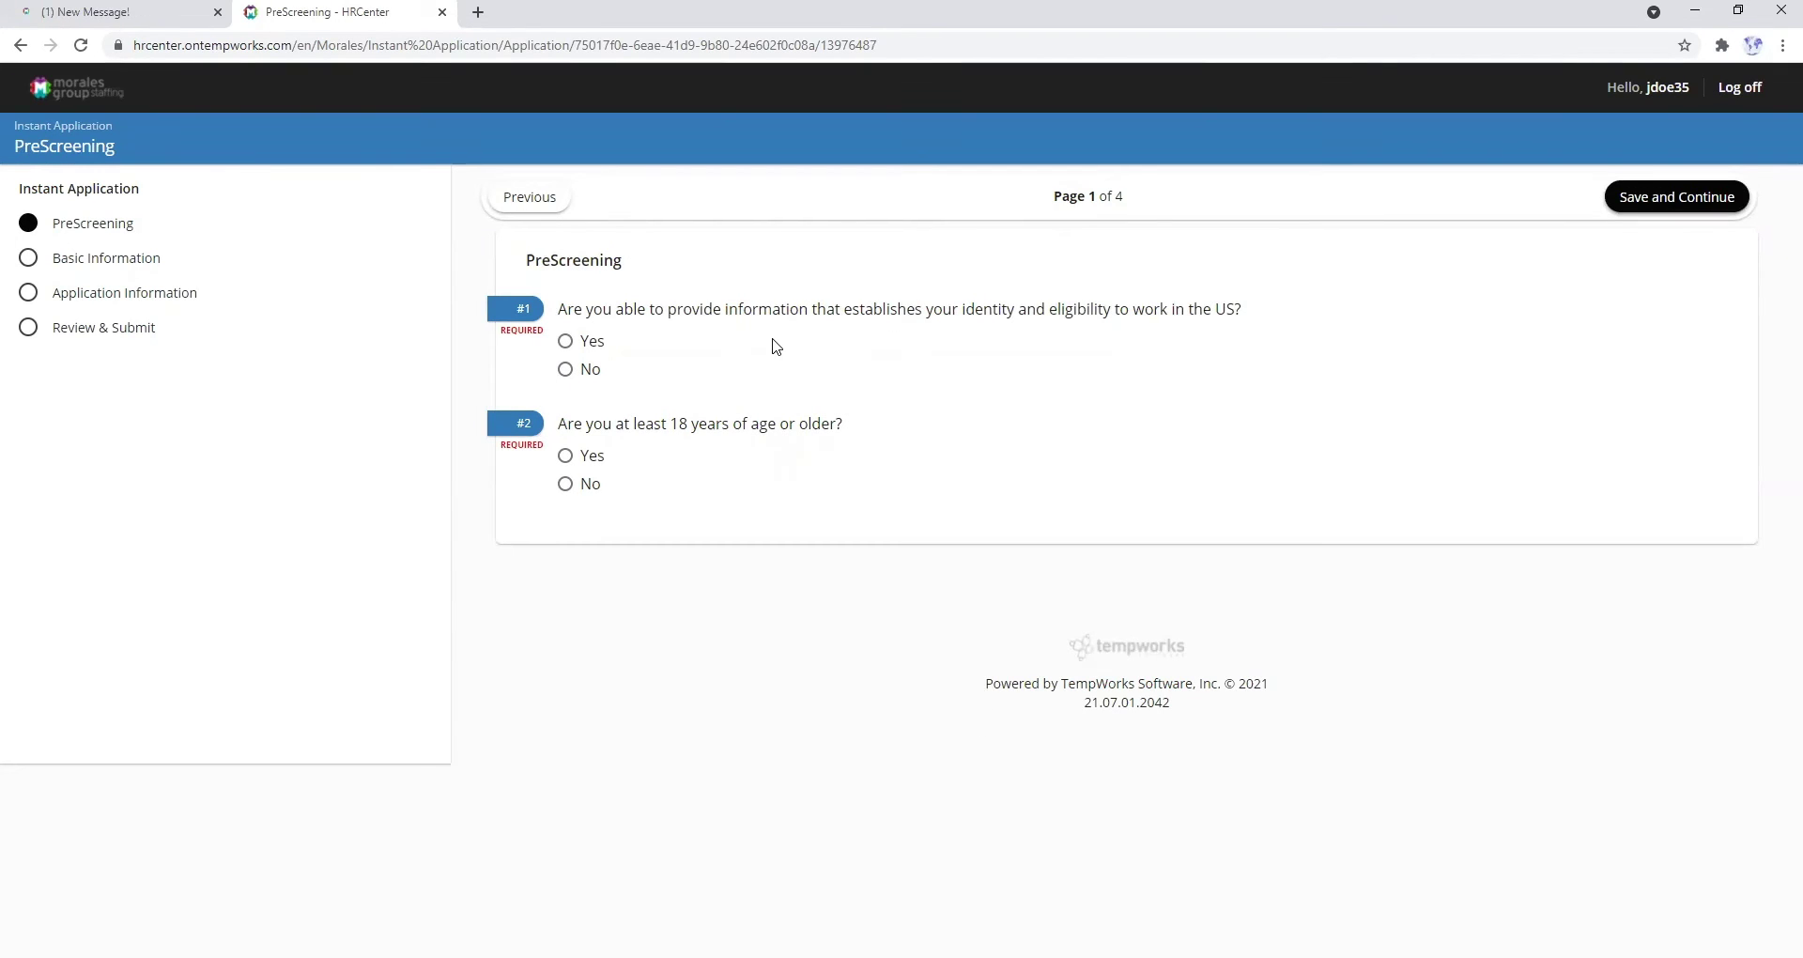
click(588, 351)
click(583, 460)
click(1662, 209)
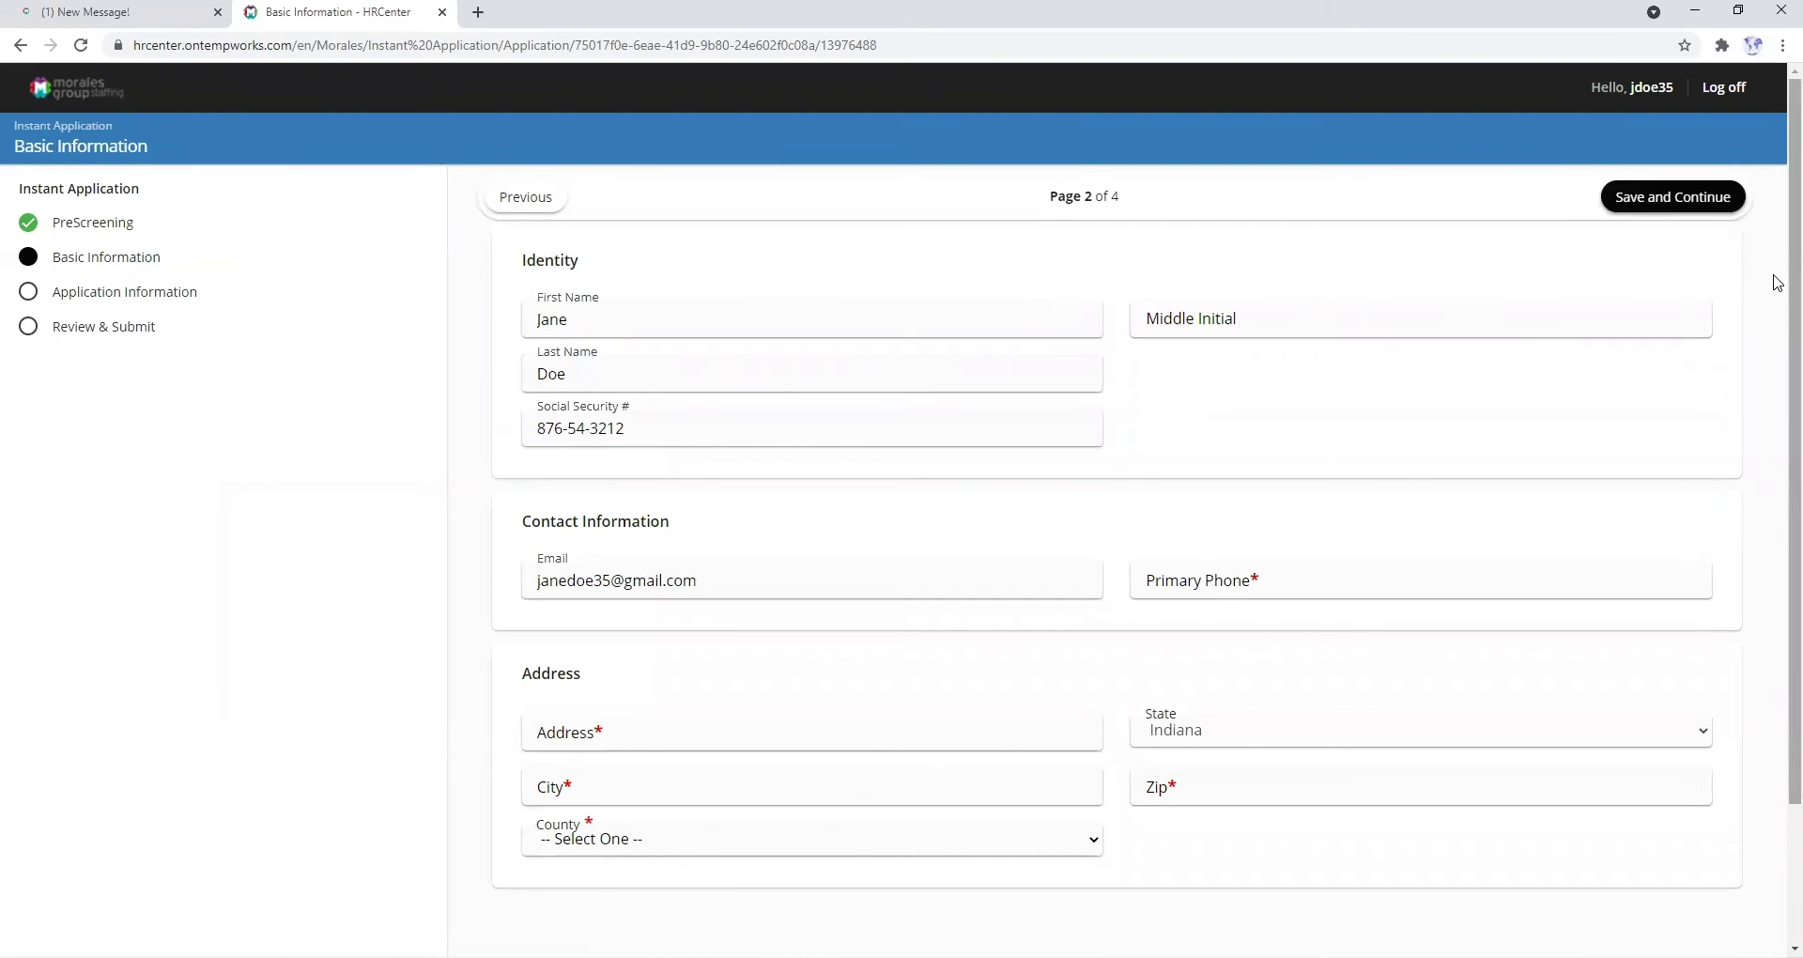
- Enter the applicant's primary phone number and street address, correcting the address typo
scroll(1777, 287, down, 1)
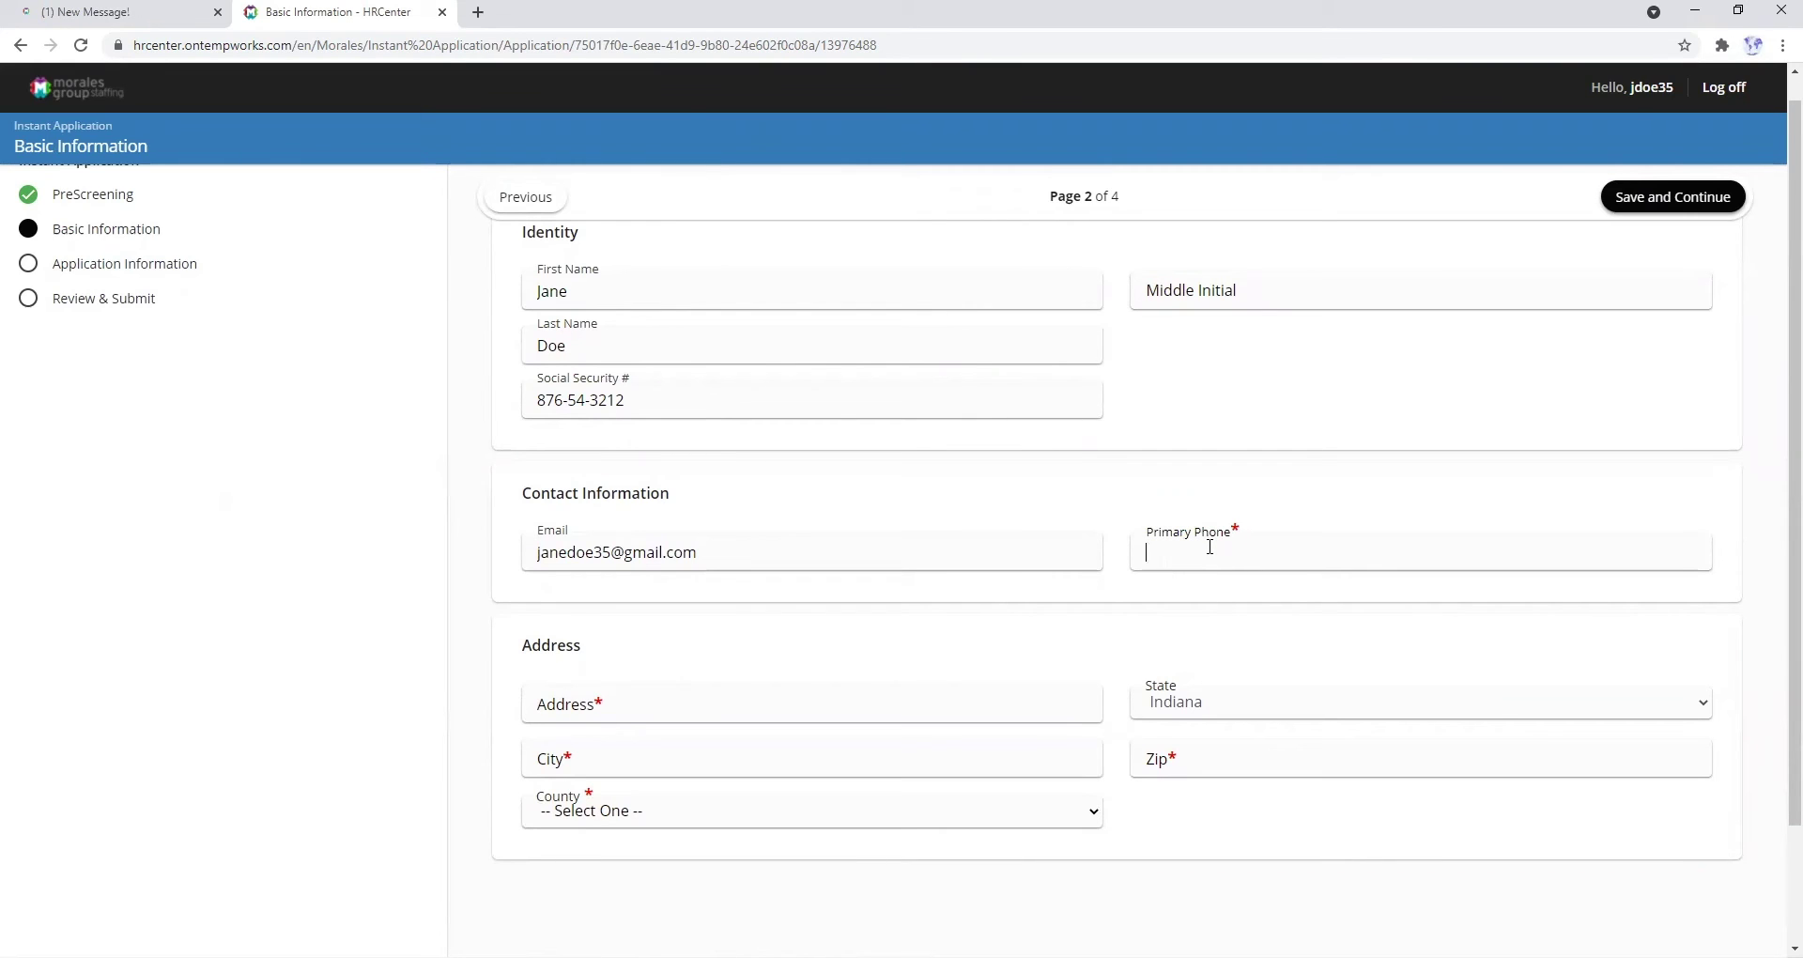
click(915, 703)
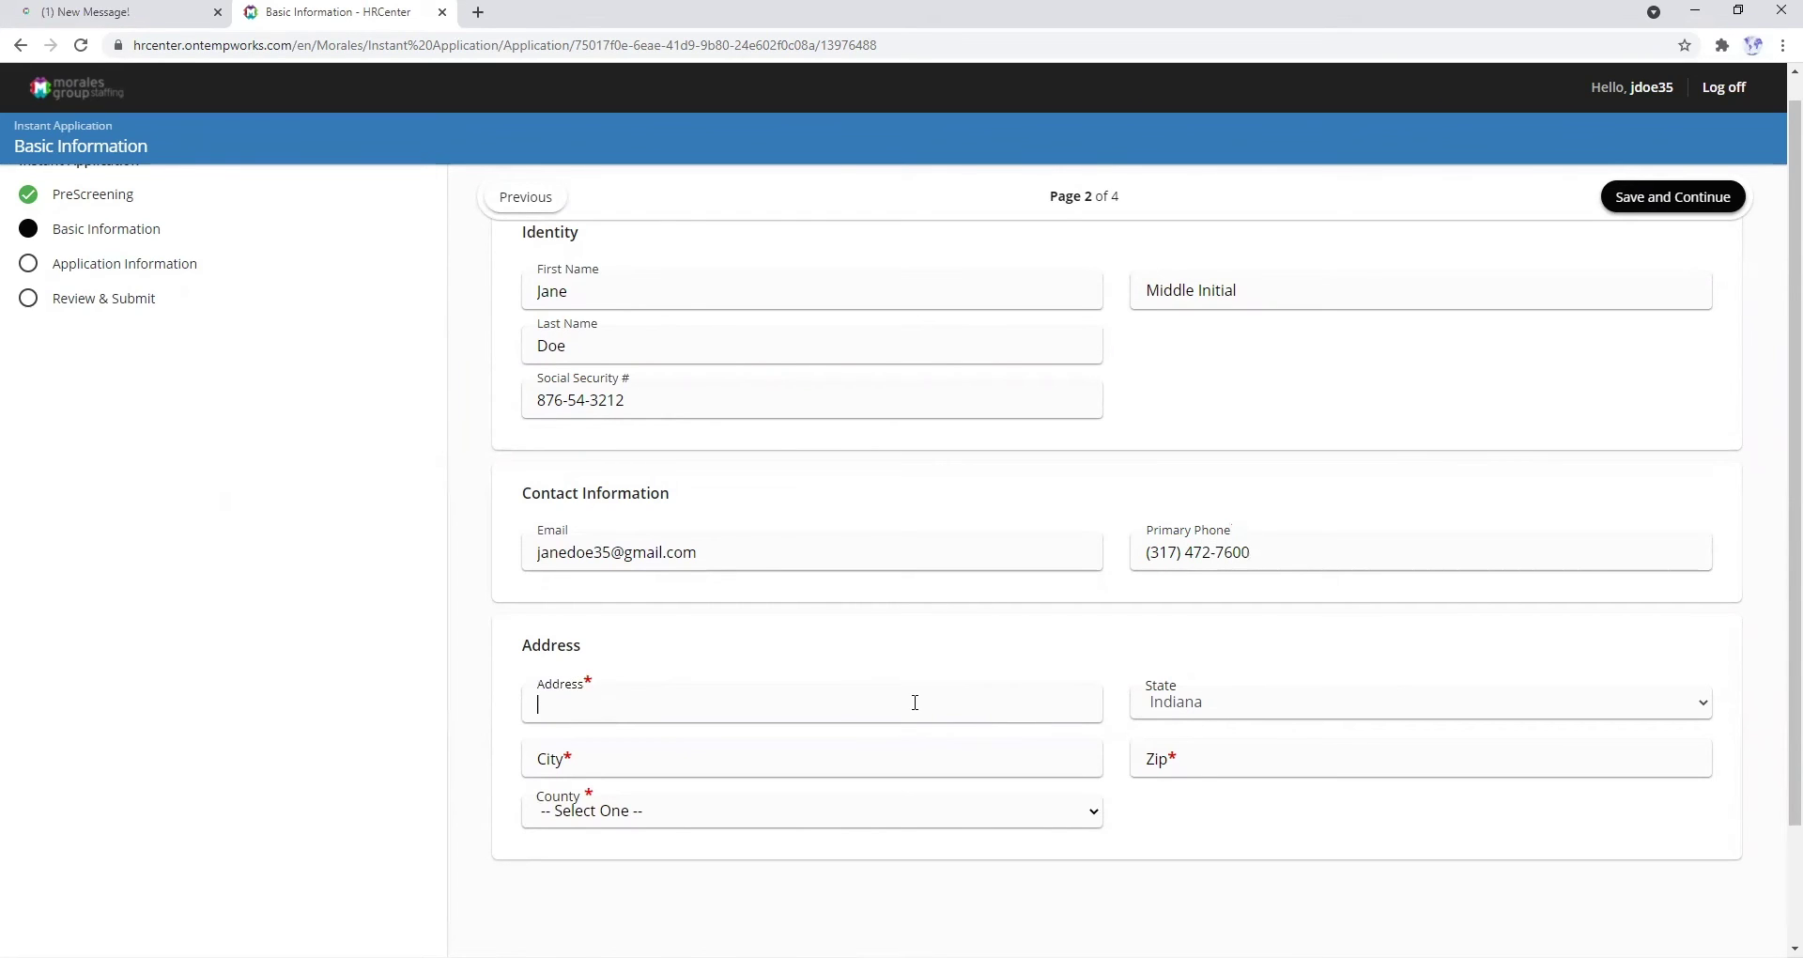
text(ST)
text(t)
- Fill in city Indianapolis and the ZIP code, and choose Marion as the county
click(854, 765)
text(In)
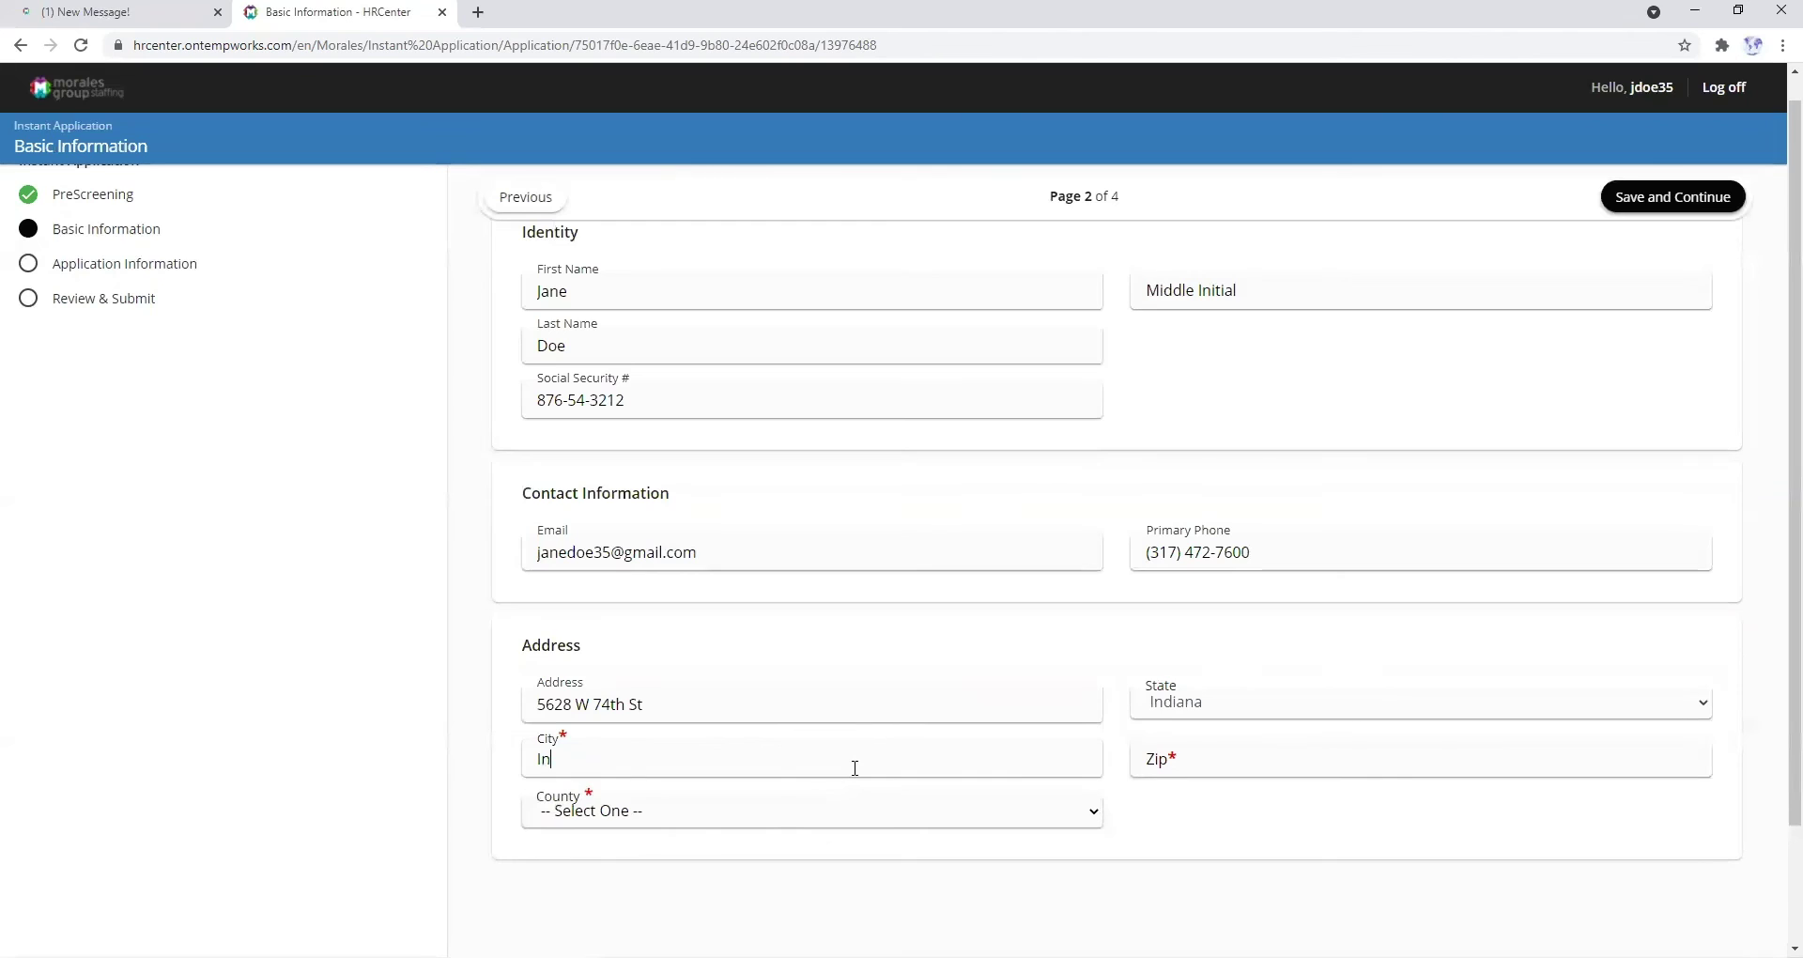
text(dianapolis)
key(Tab)
text(46278)
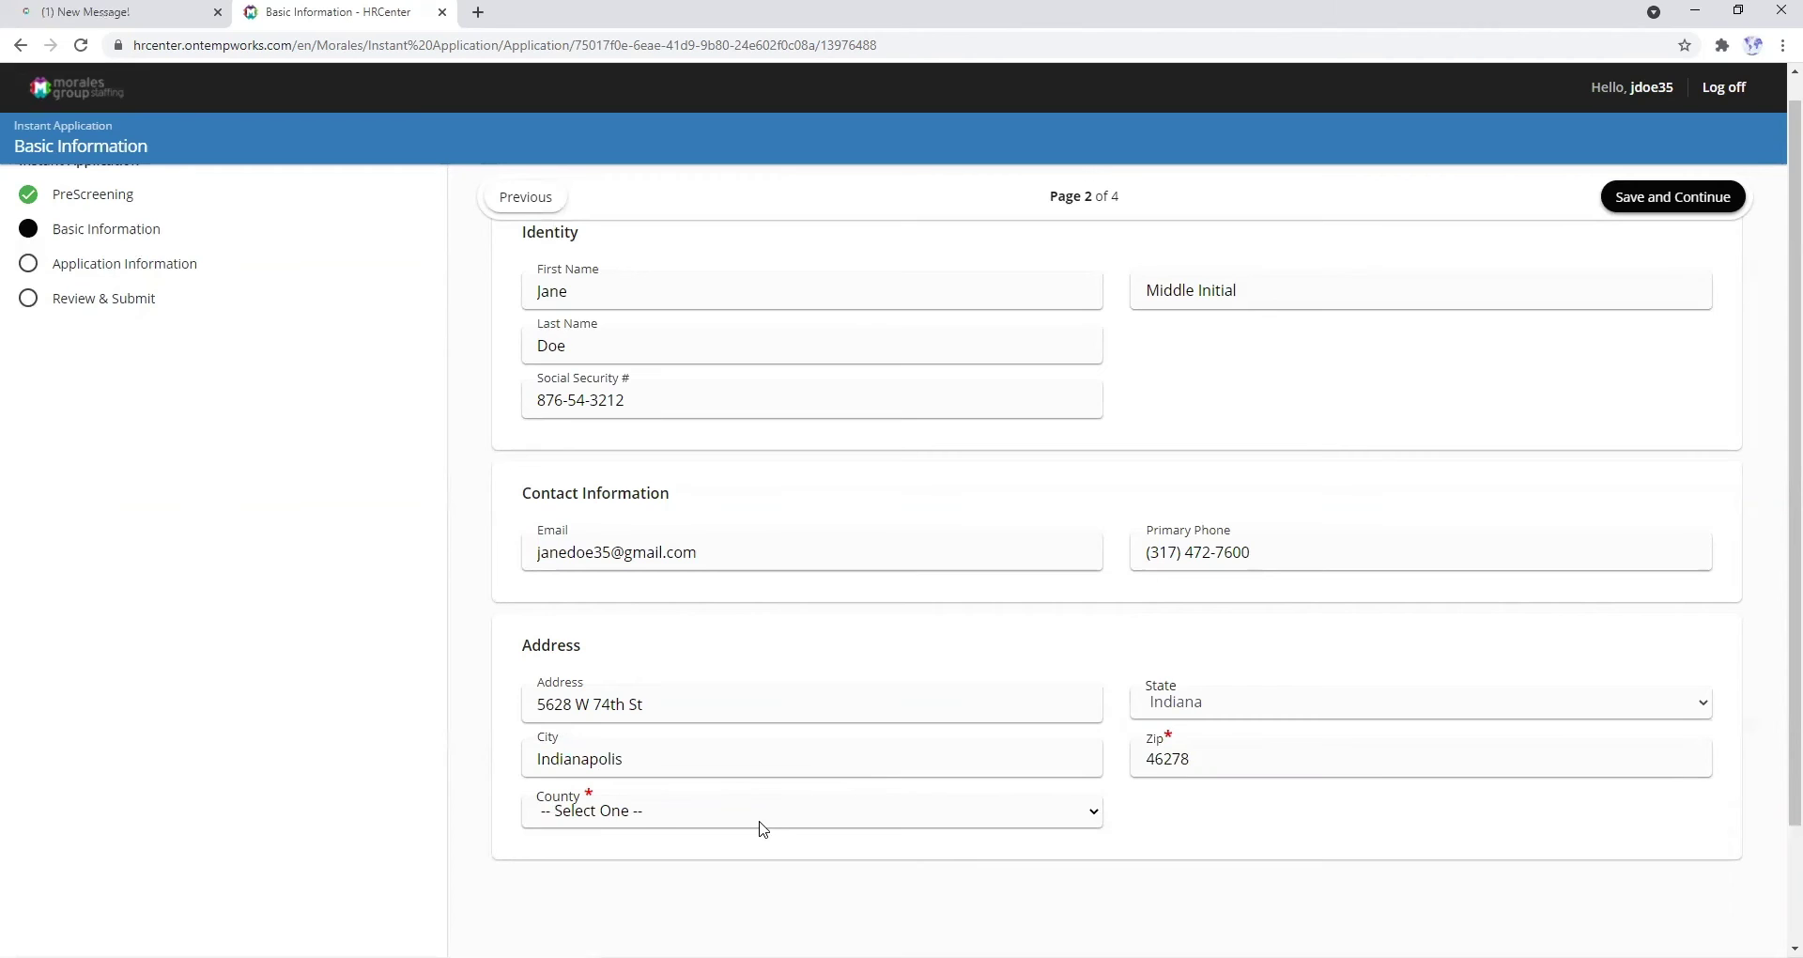
click(737, 827)
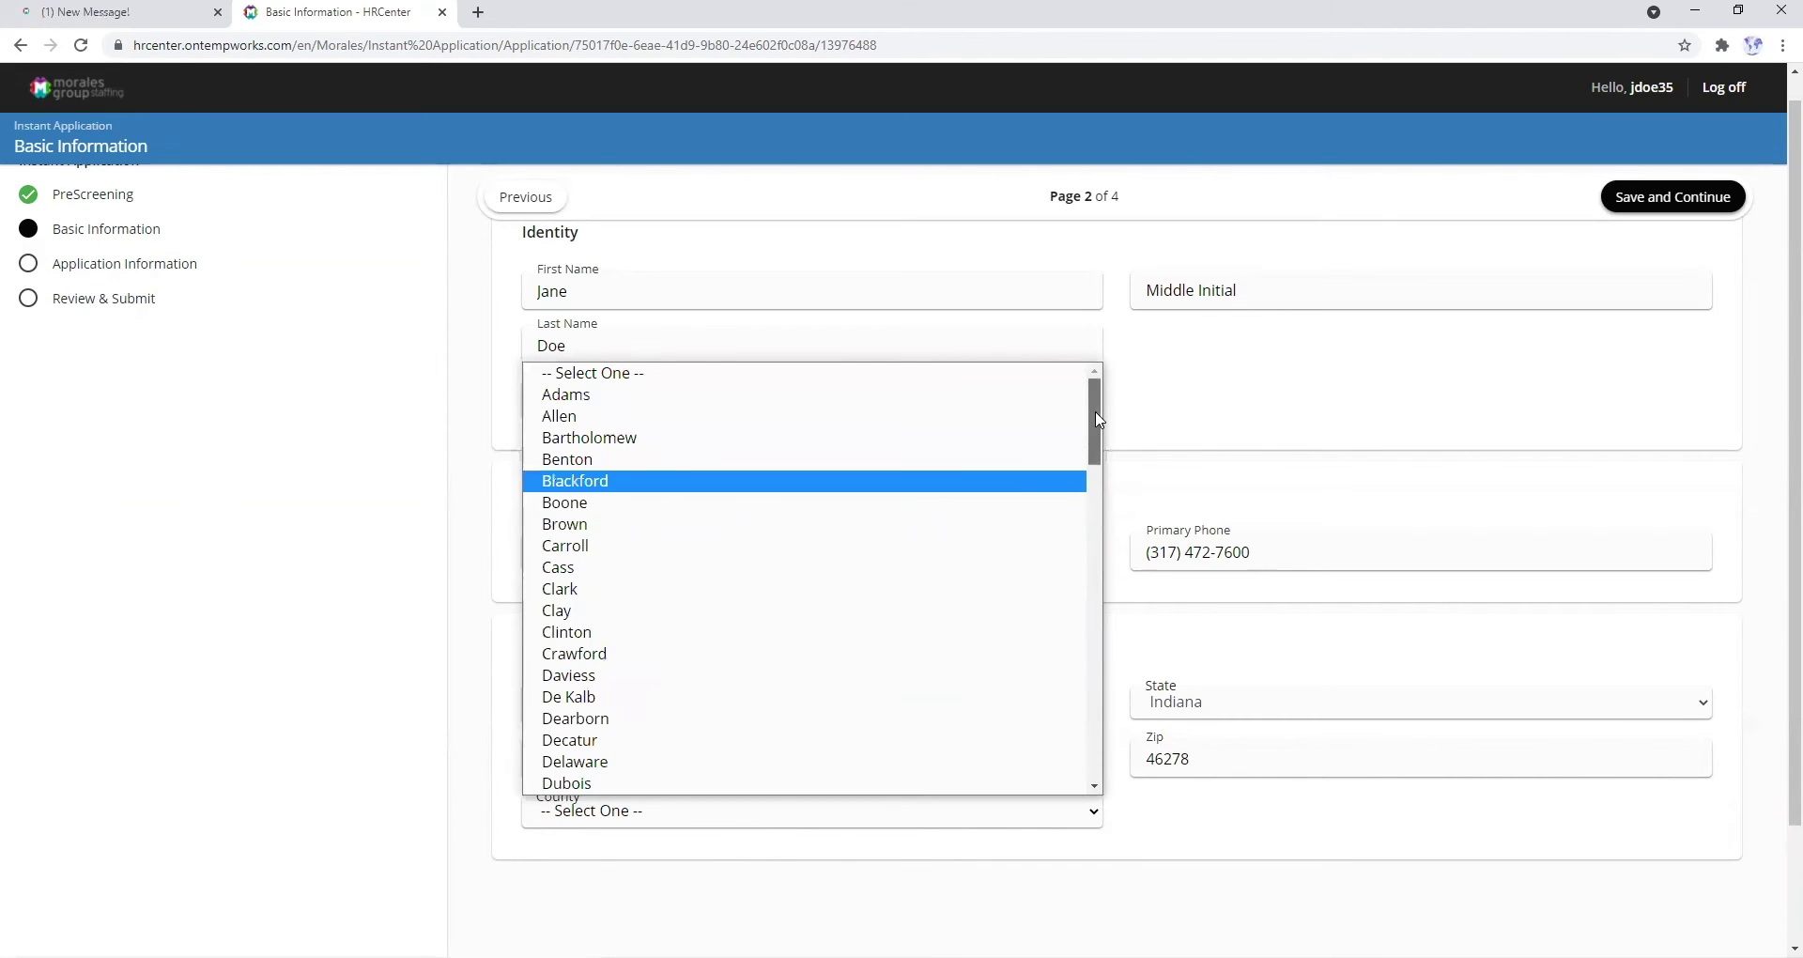
scroll(1068, 476, down, 6)
scroll(1045, 542, down, 4)
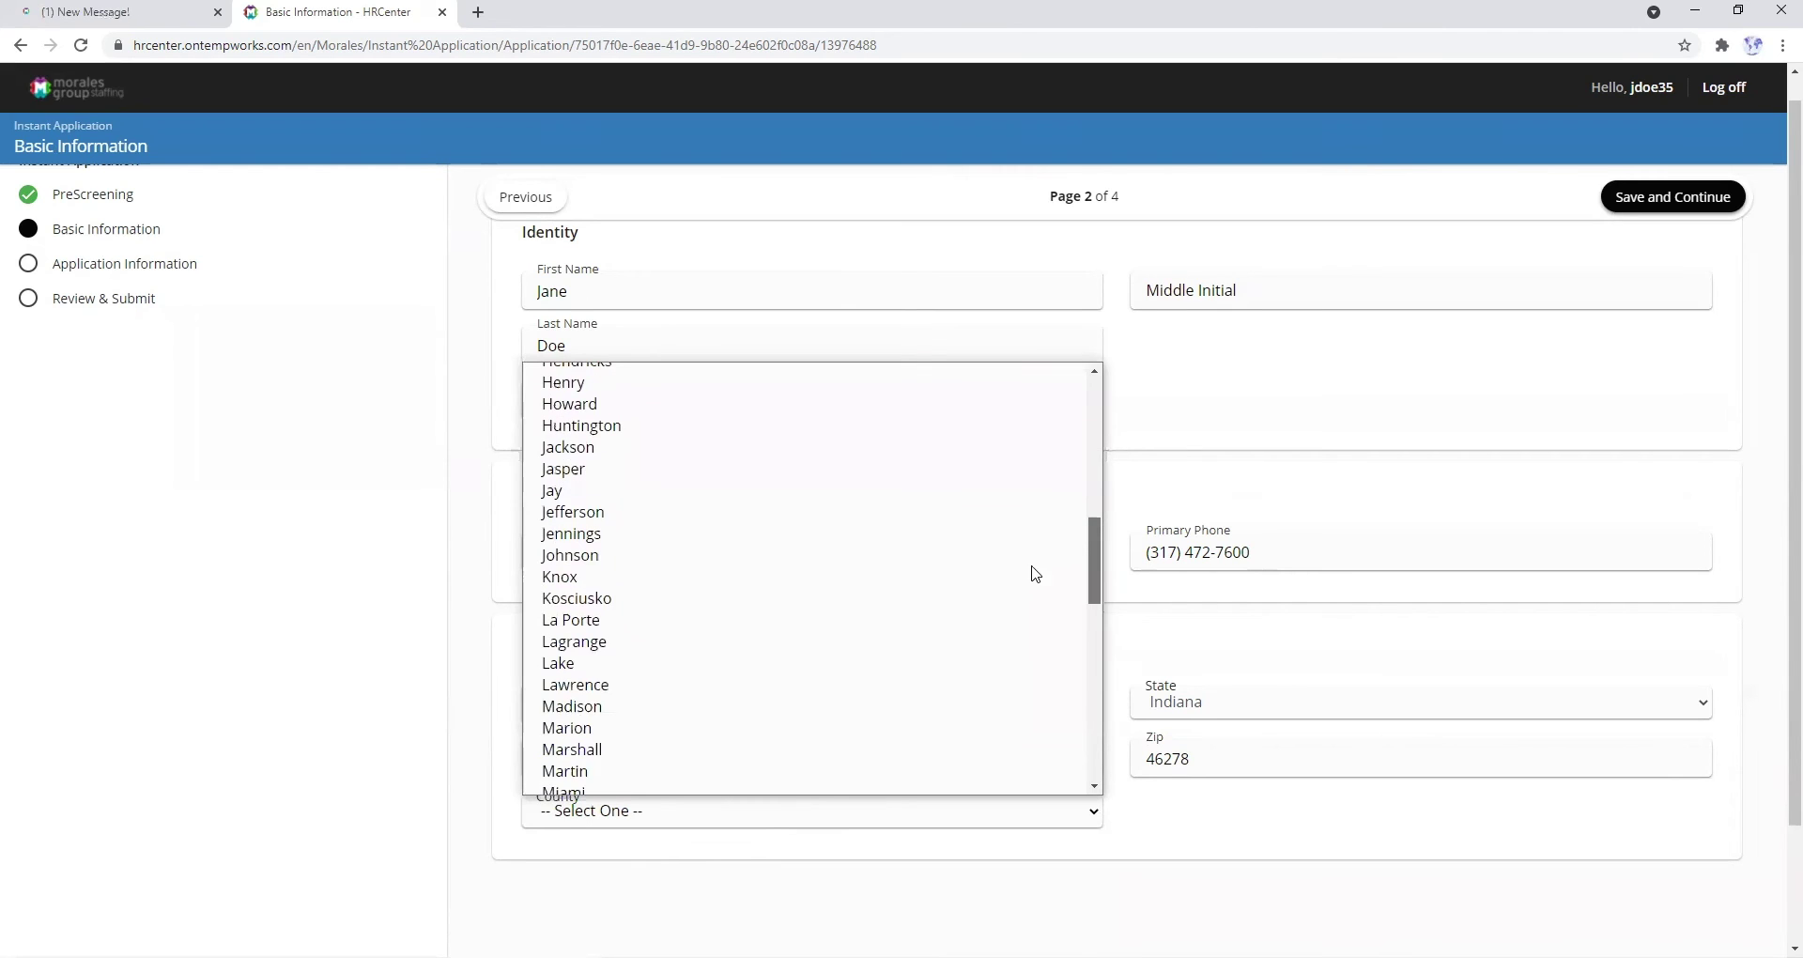
click(602, 612)
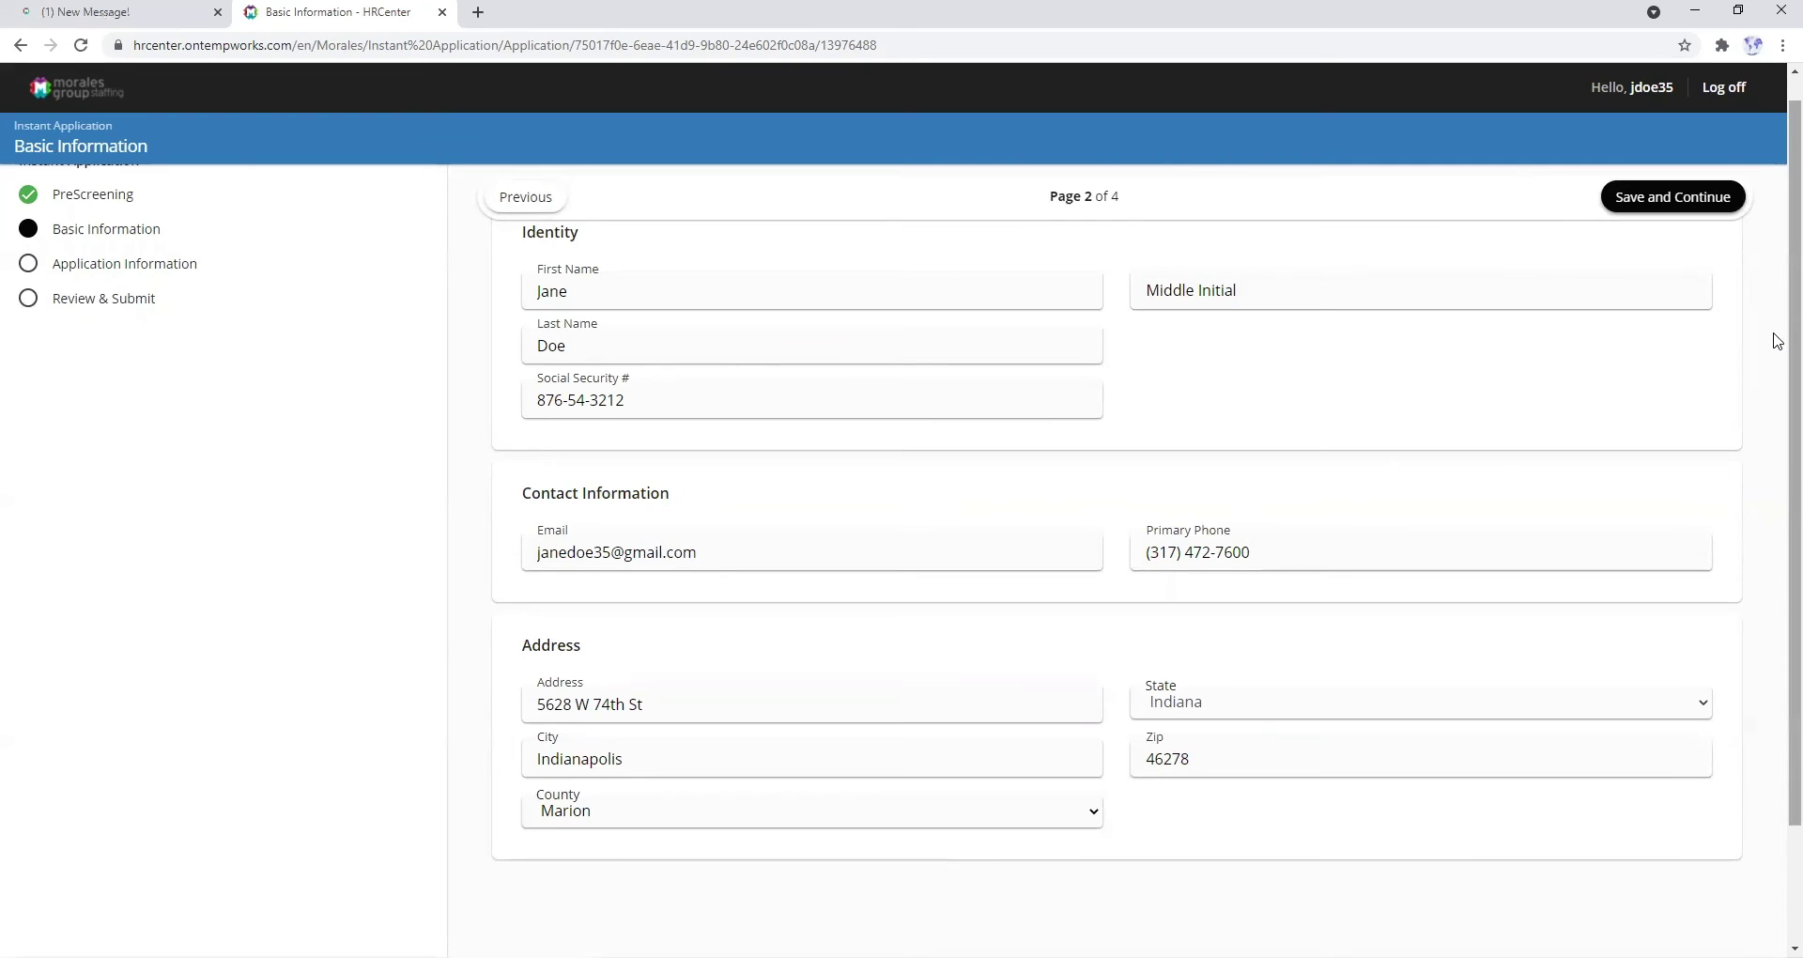
scroll(1775, 340, down, 3)
scroll(1775, 319, up, 5)
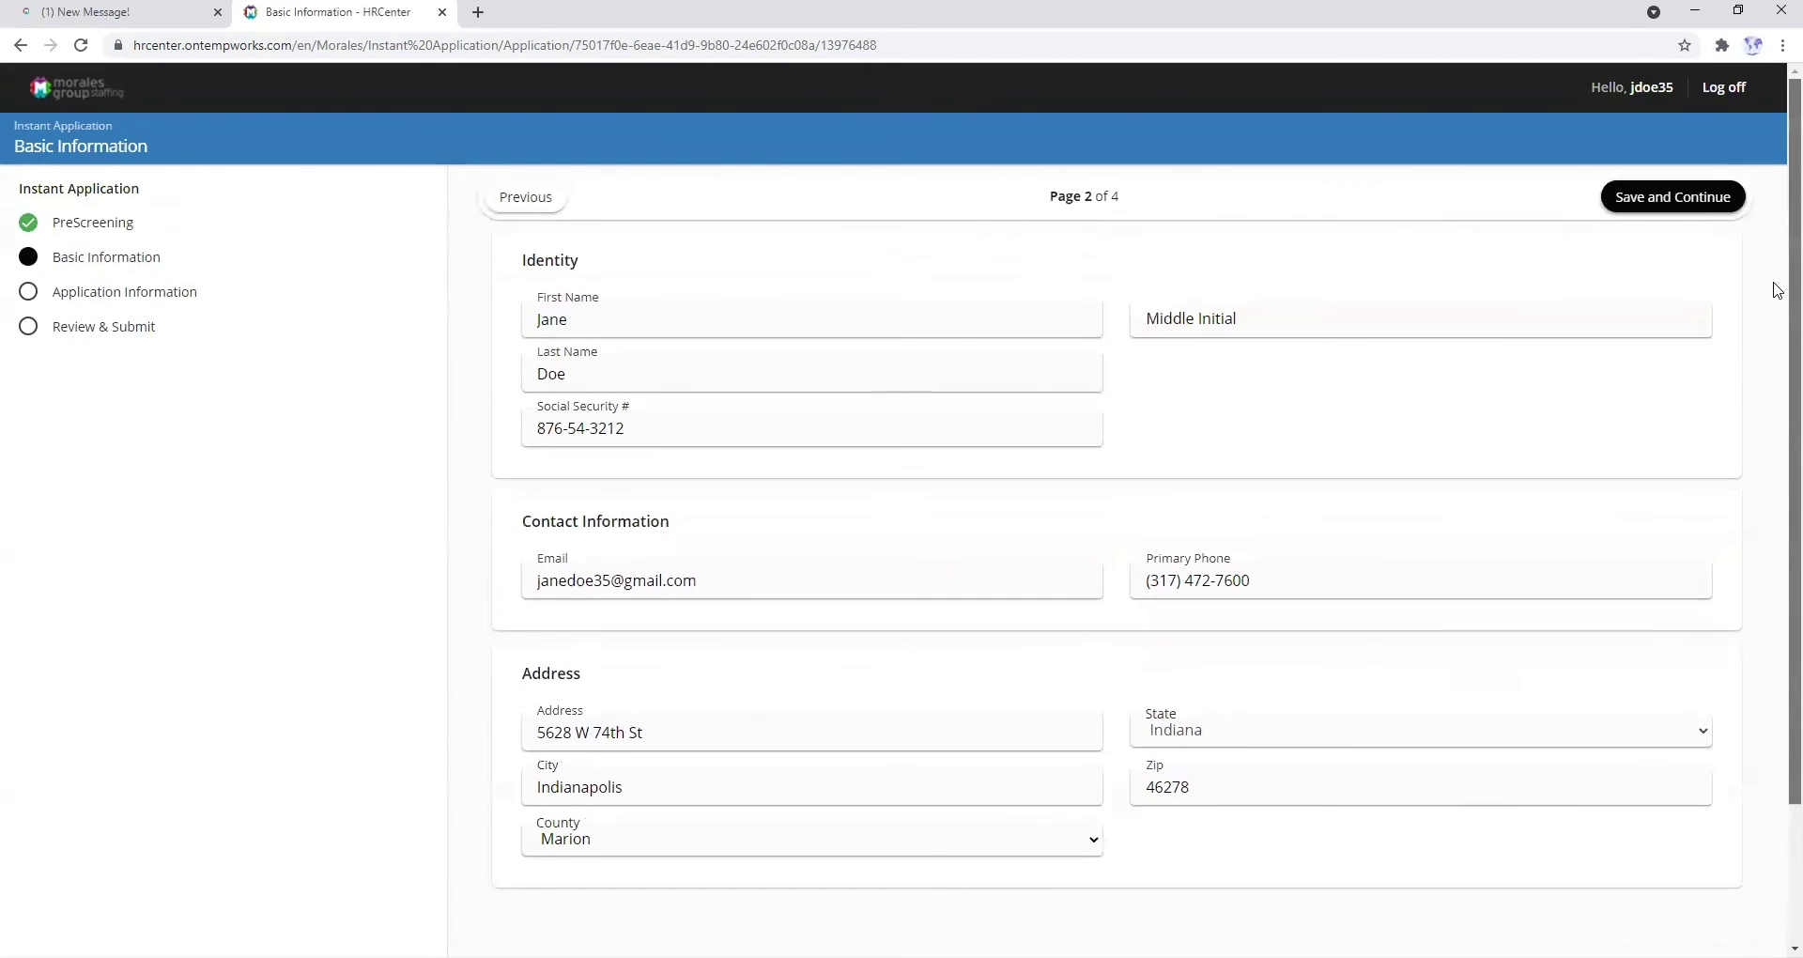
- Save basic info, answer Outreach Partnership and Forklift Driver + Operator, then save and continue
click(1664, 195)
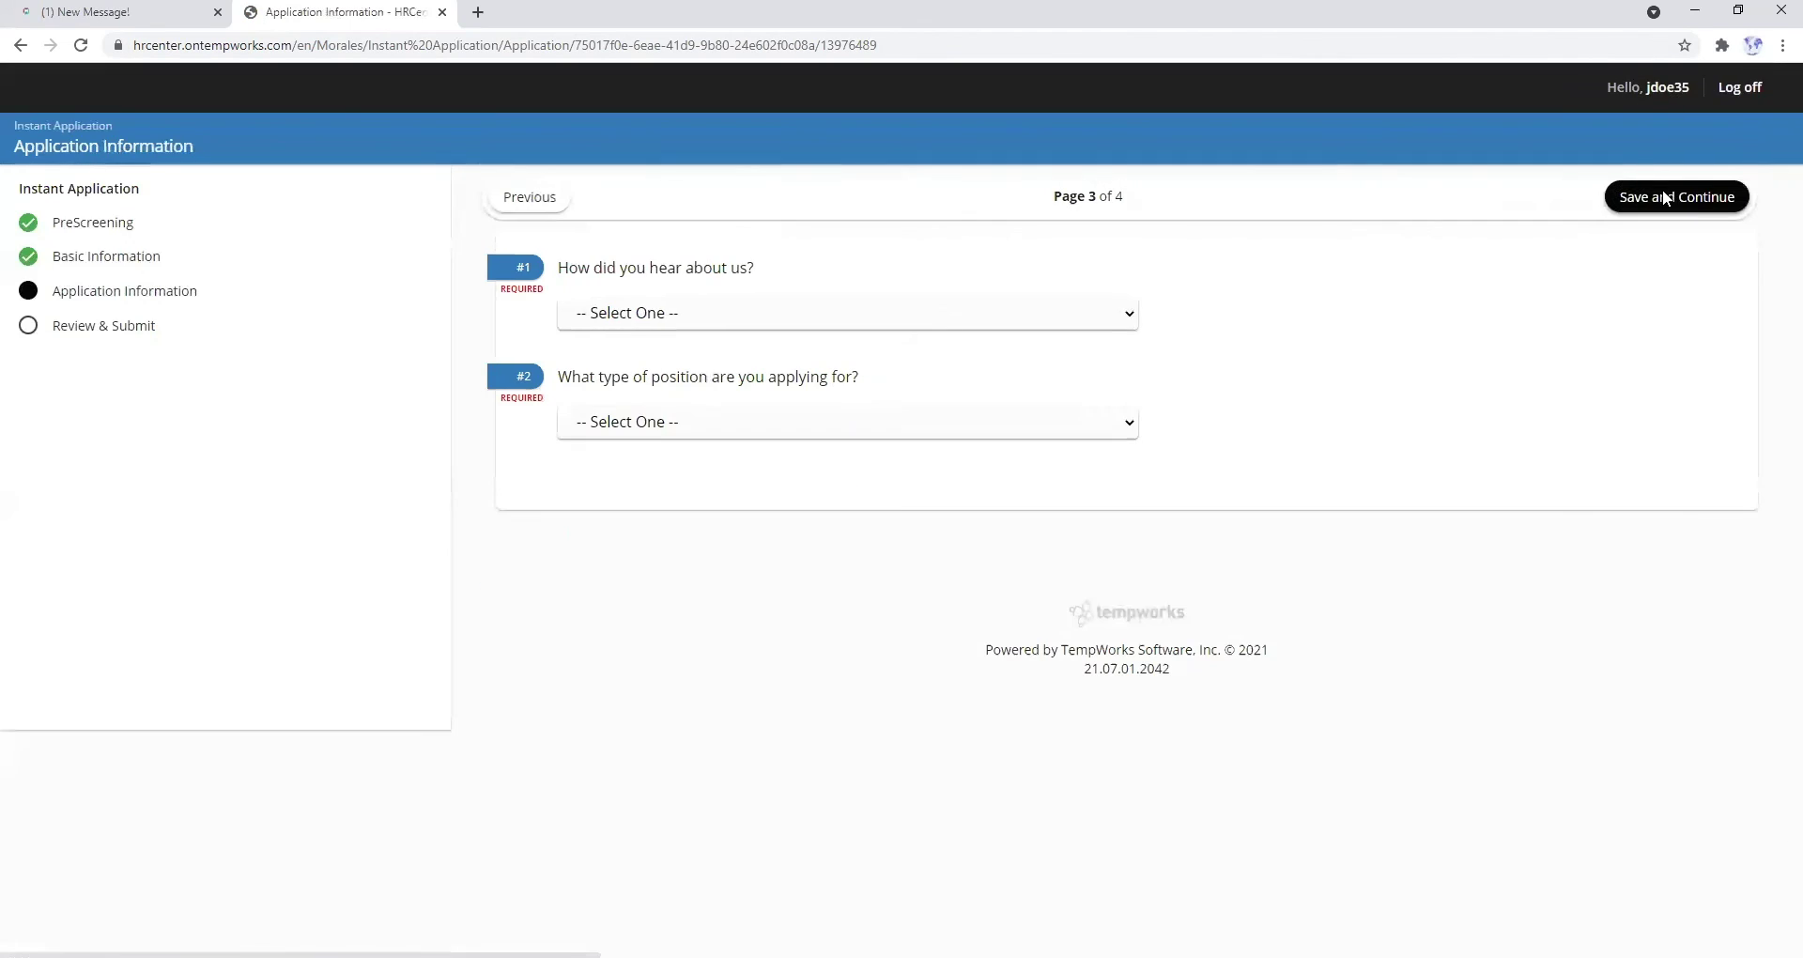
click(856, 315)
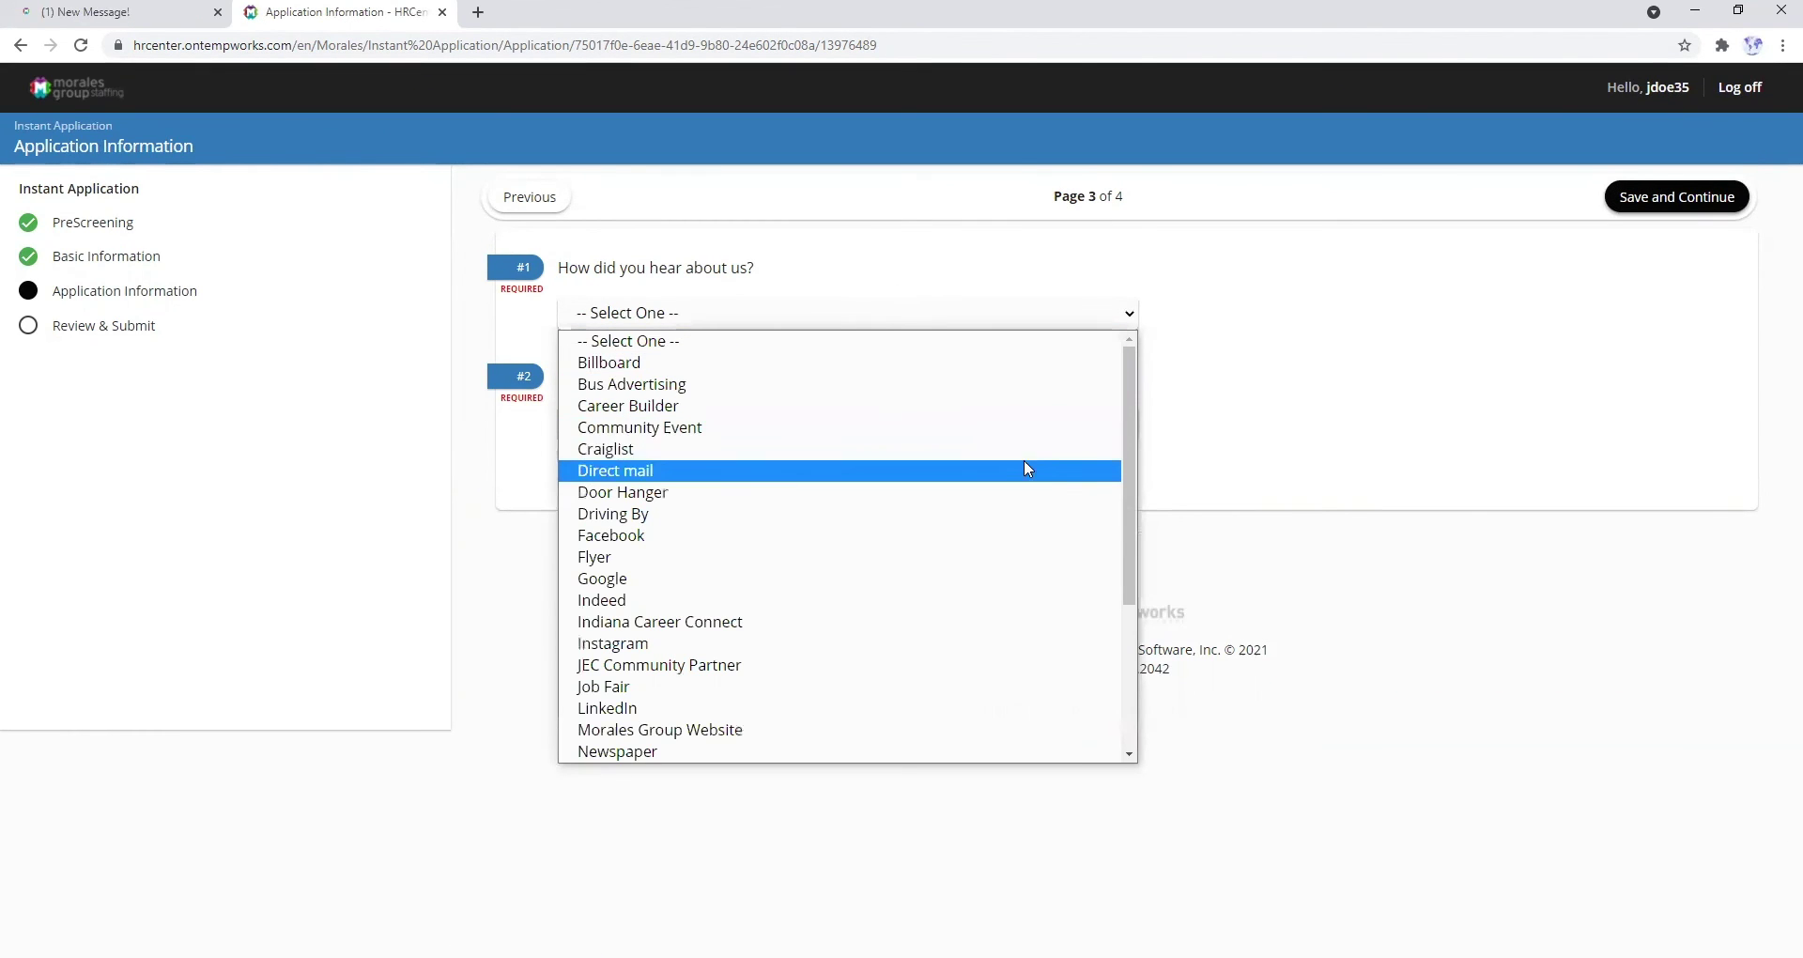
scroll(1107, 508, down, 5)
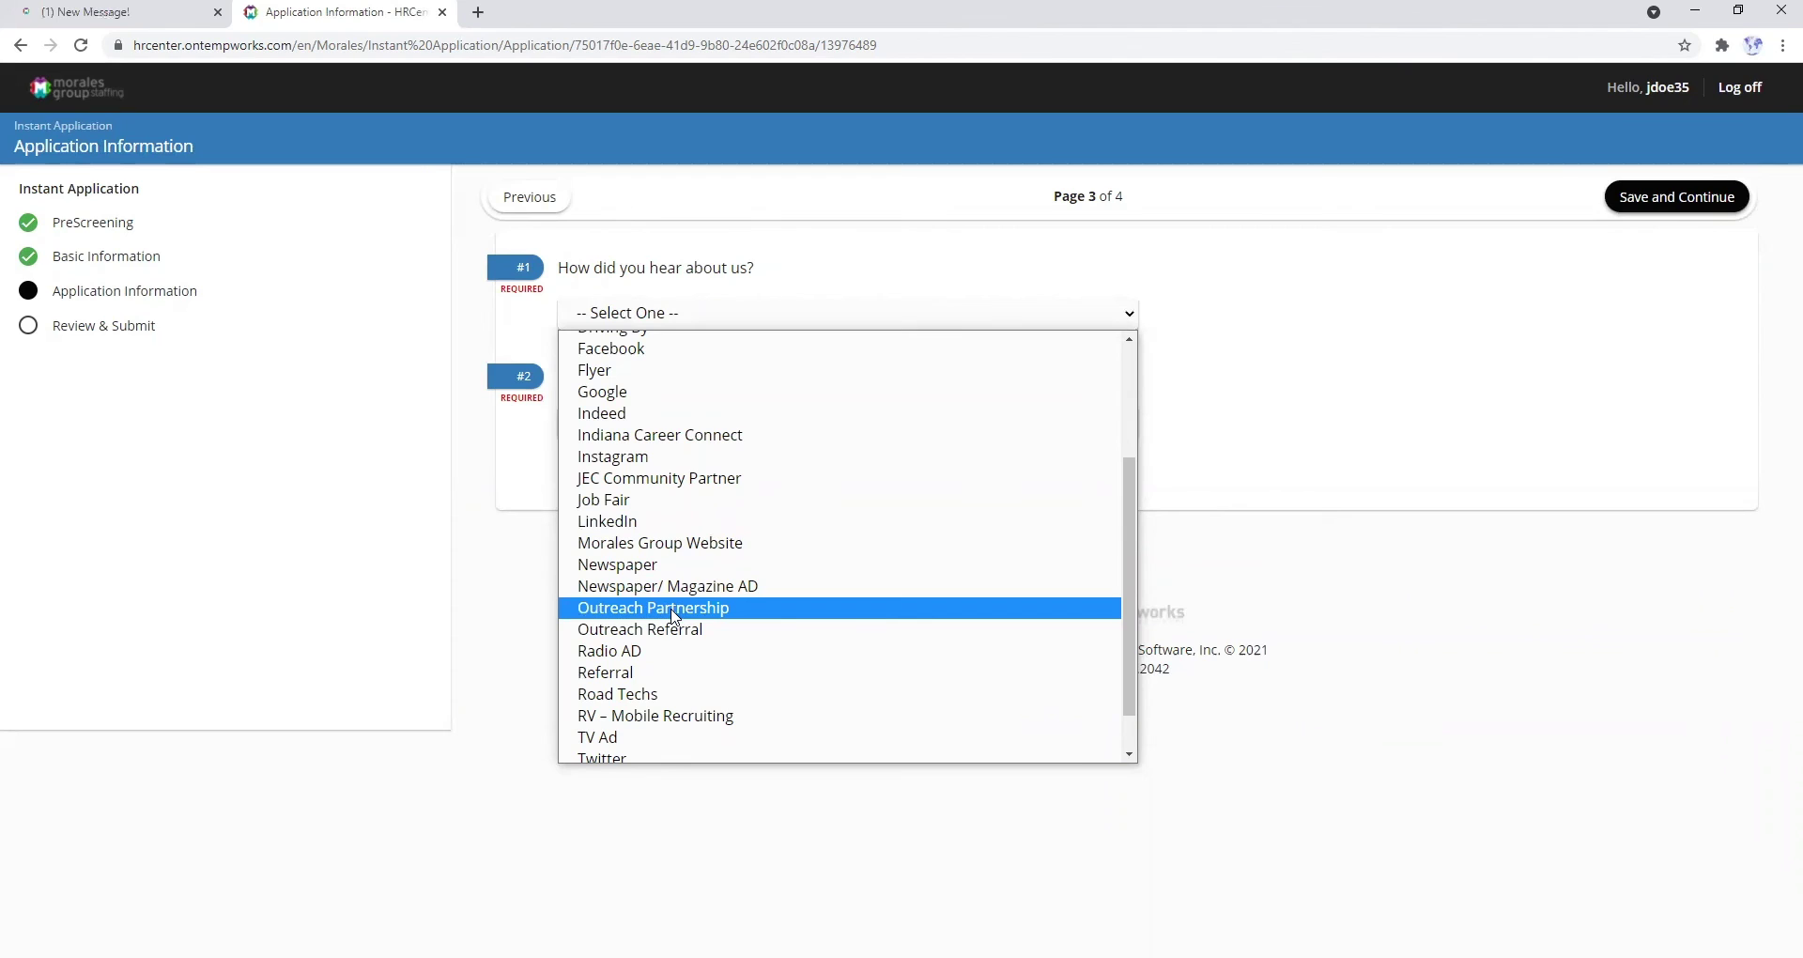
click(674, 609)
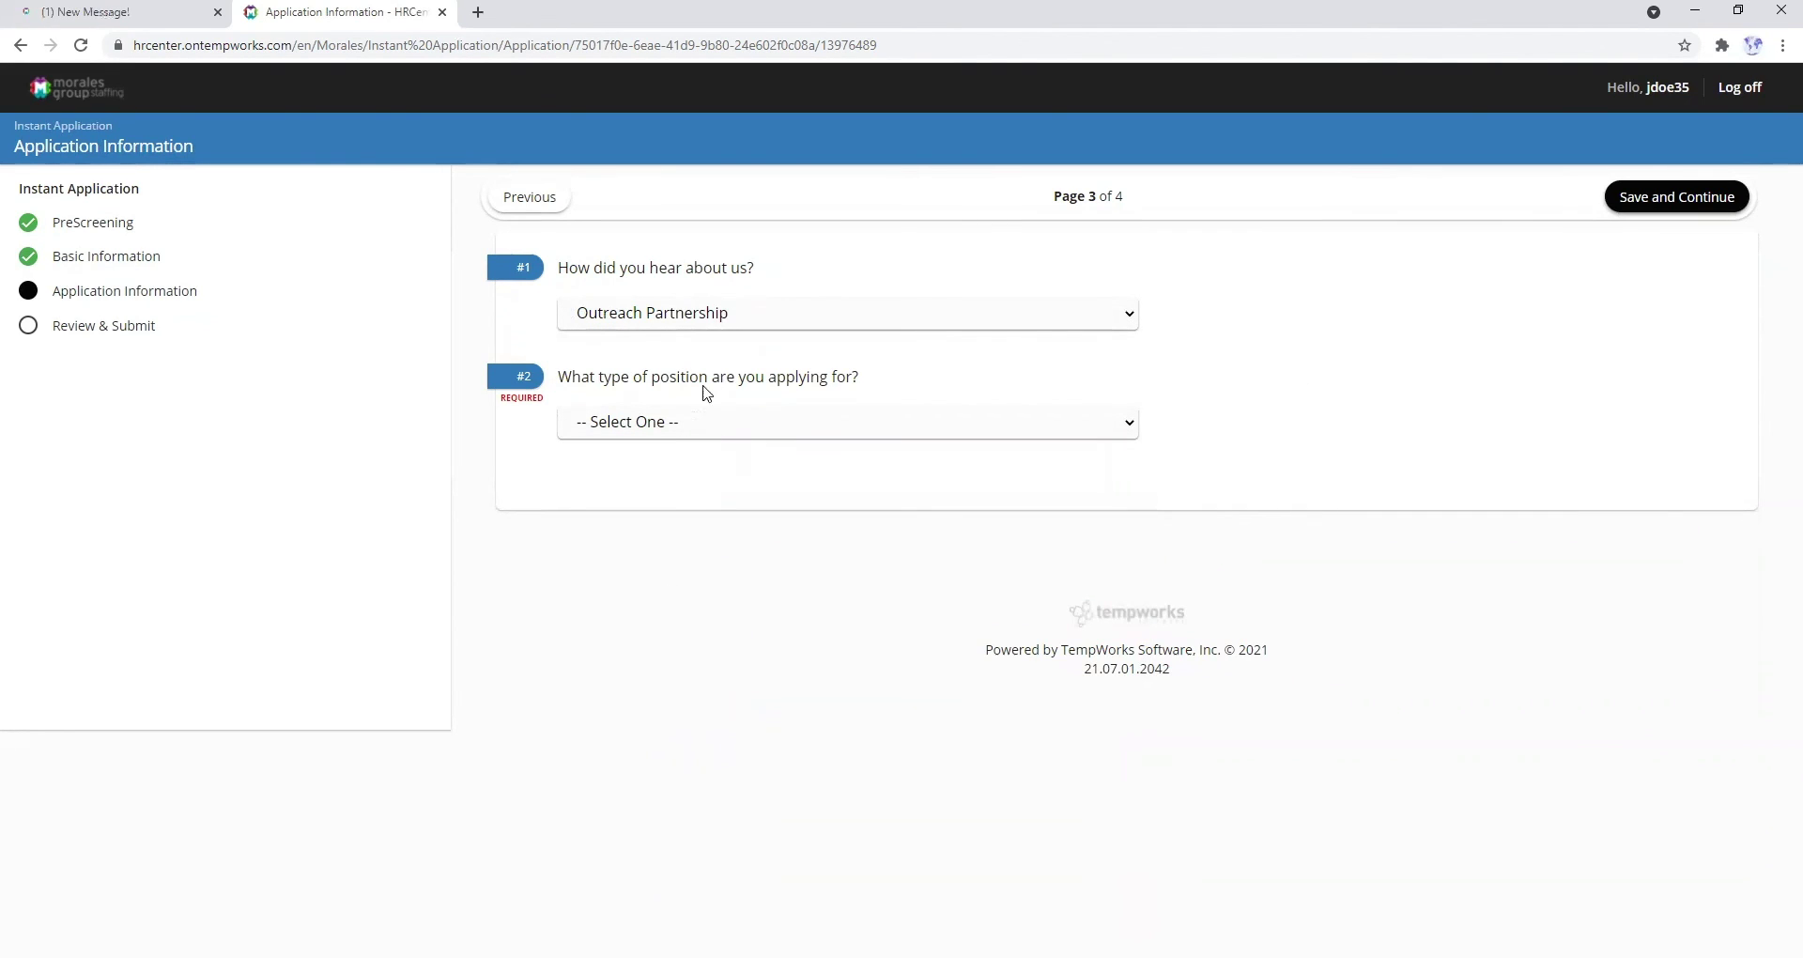
click(673, 424)
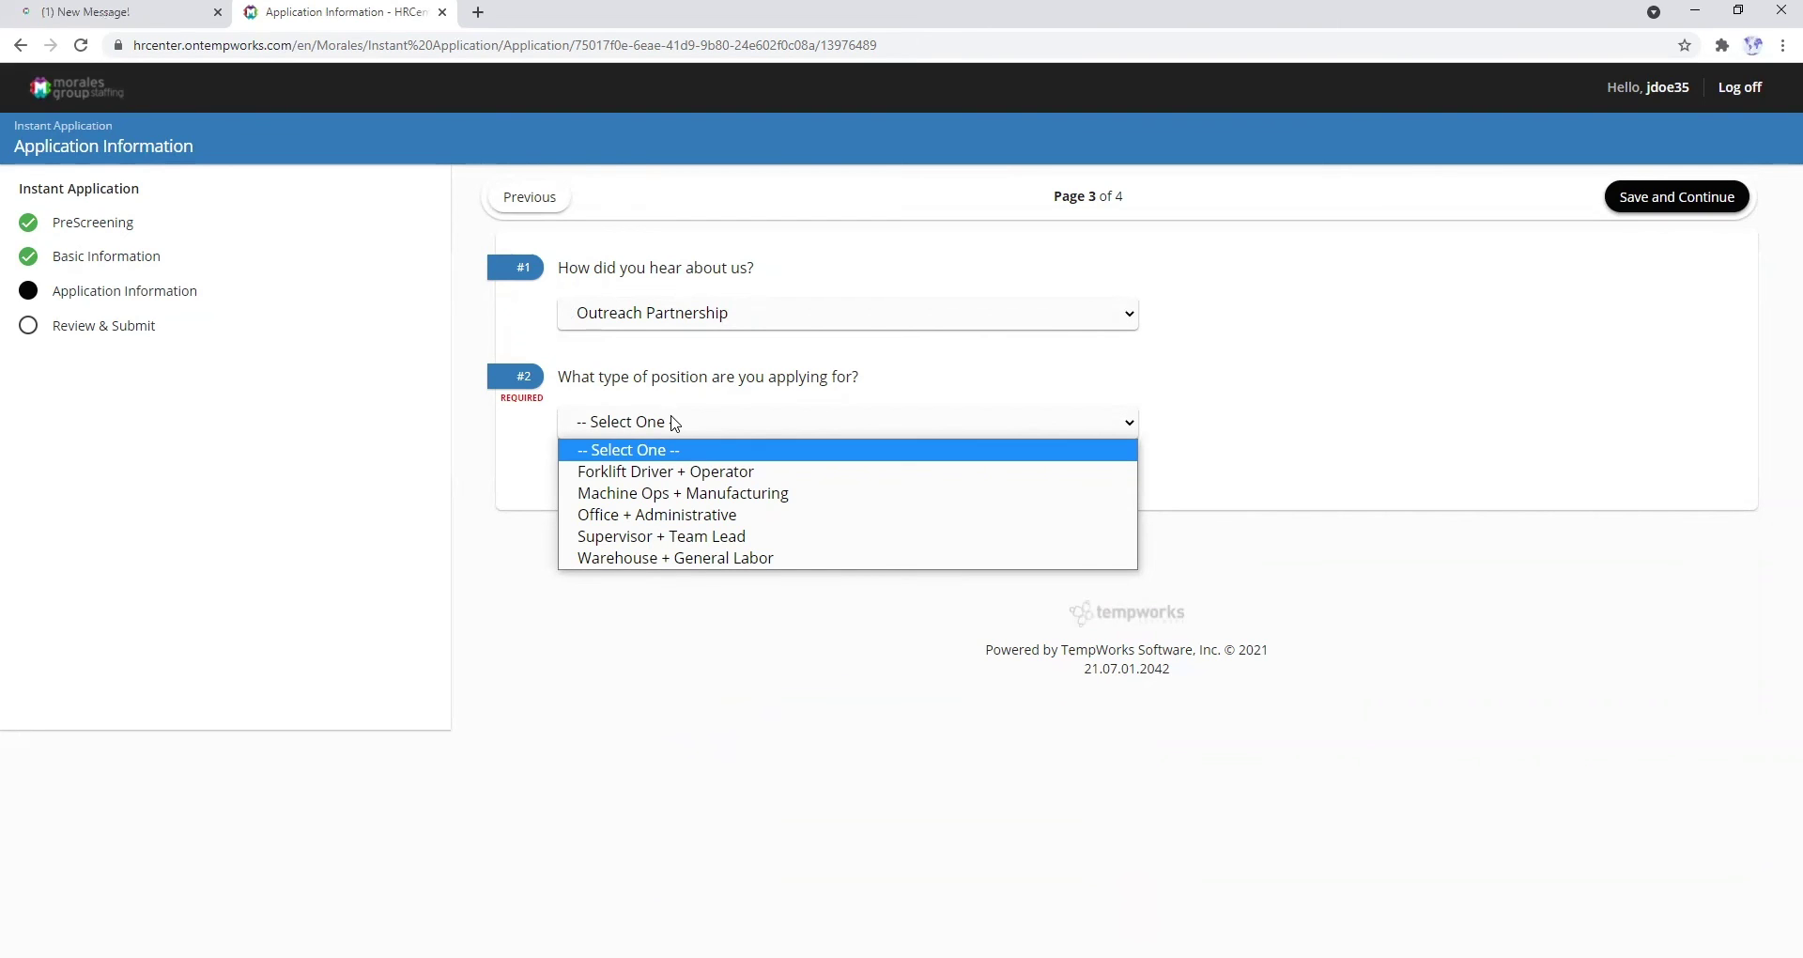
click(678, 478)
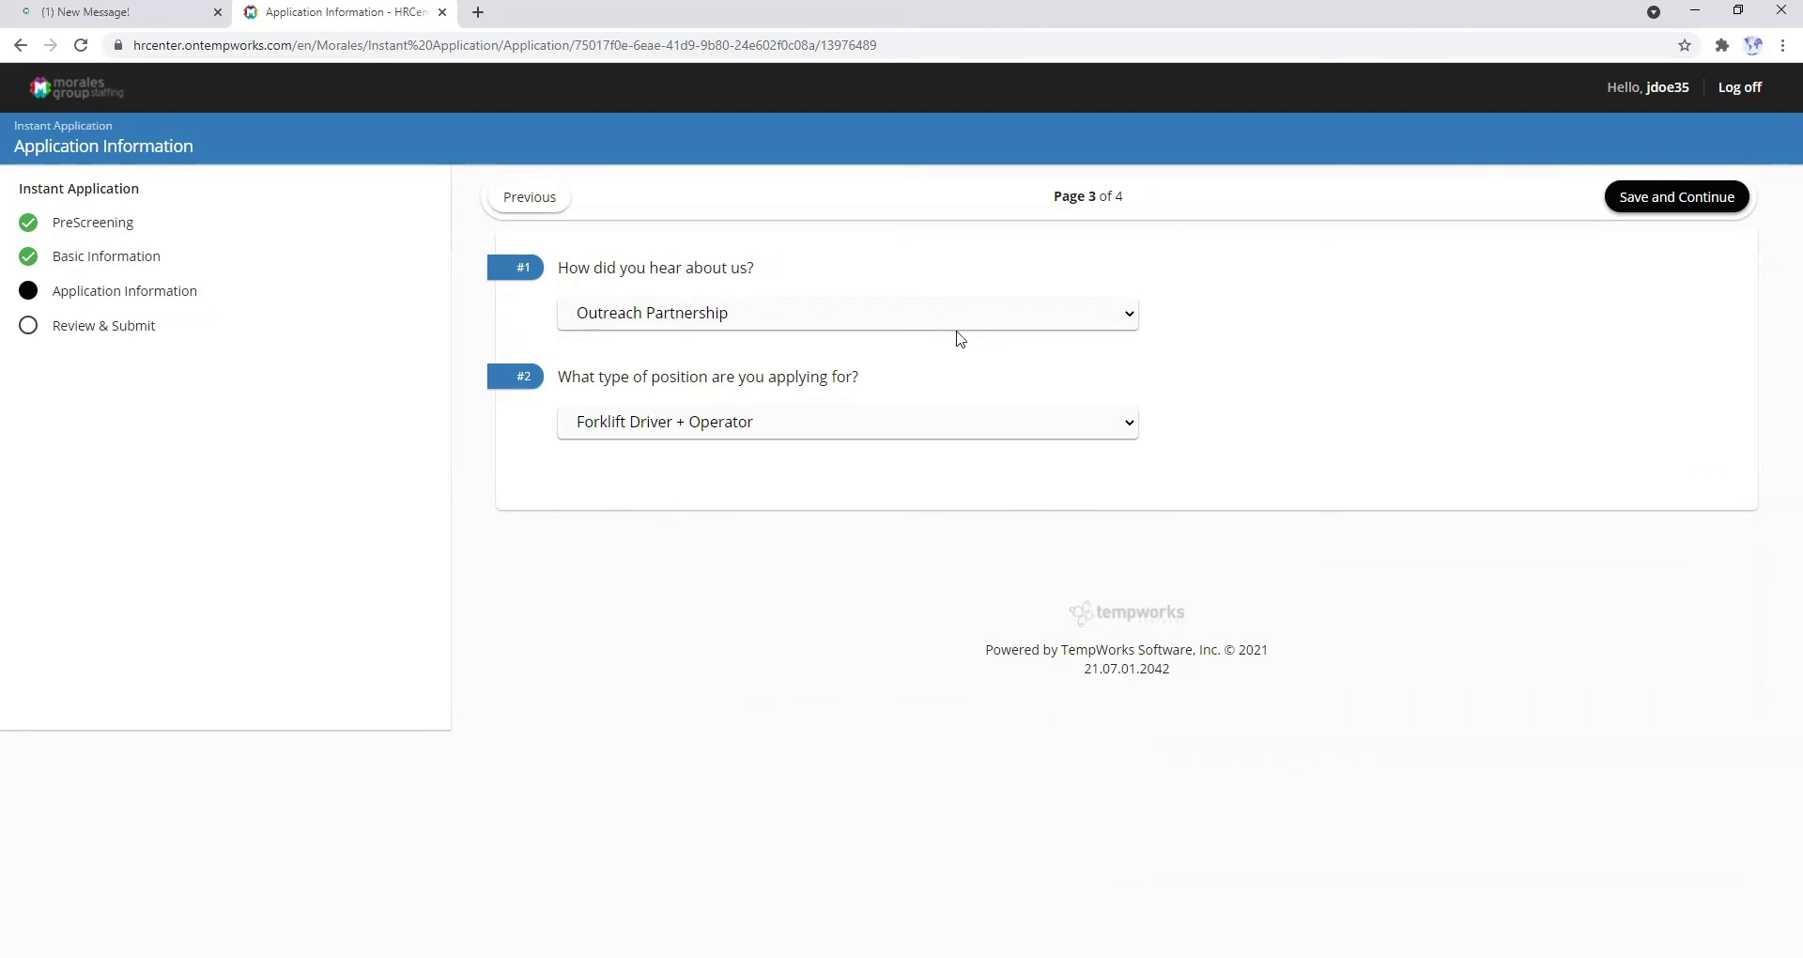
click(1631, 212)
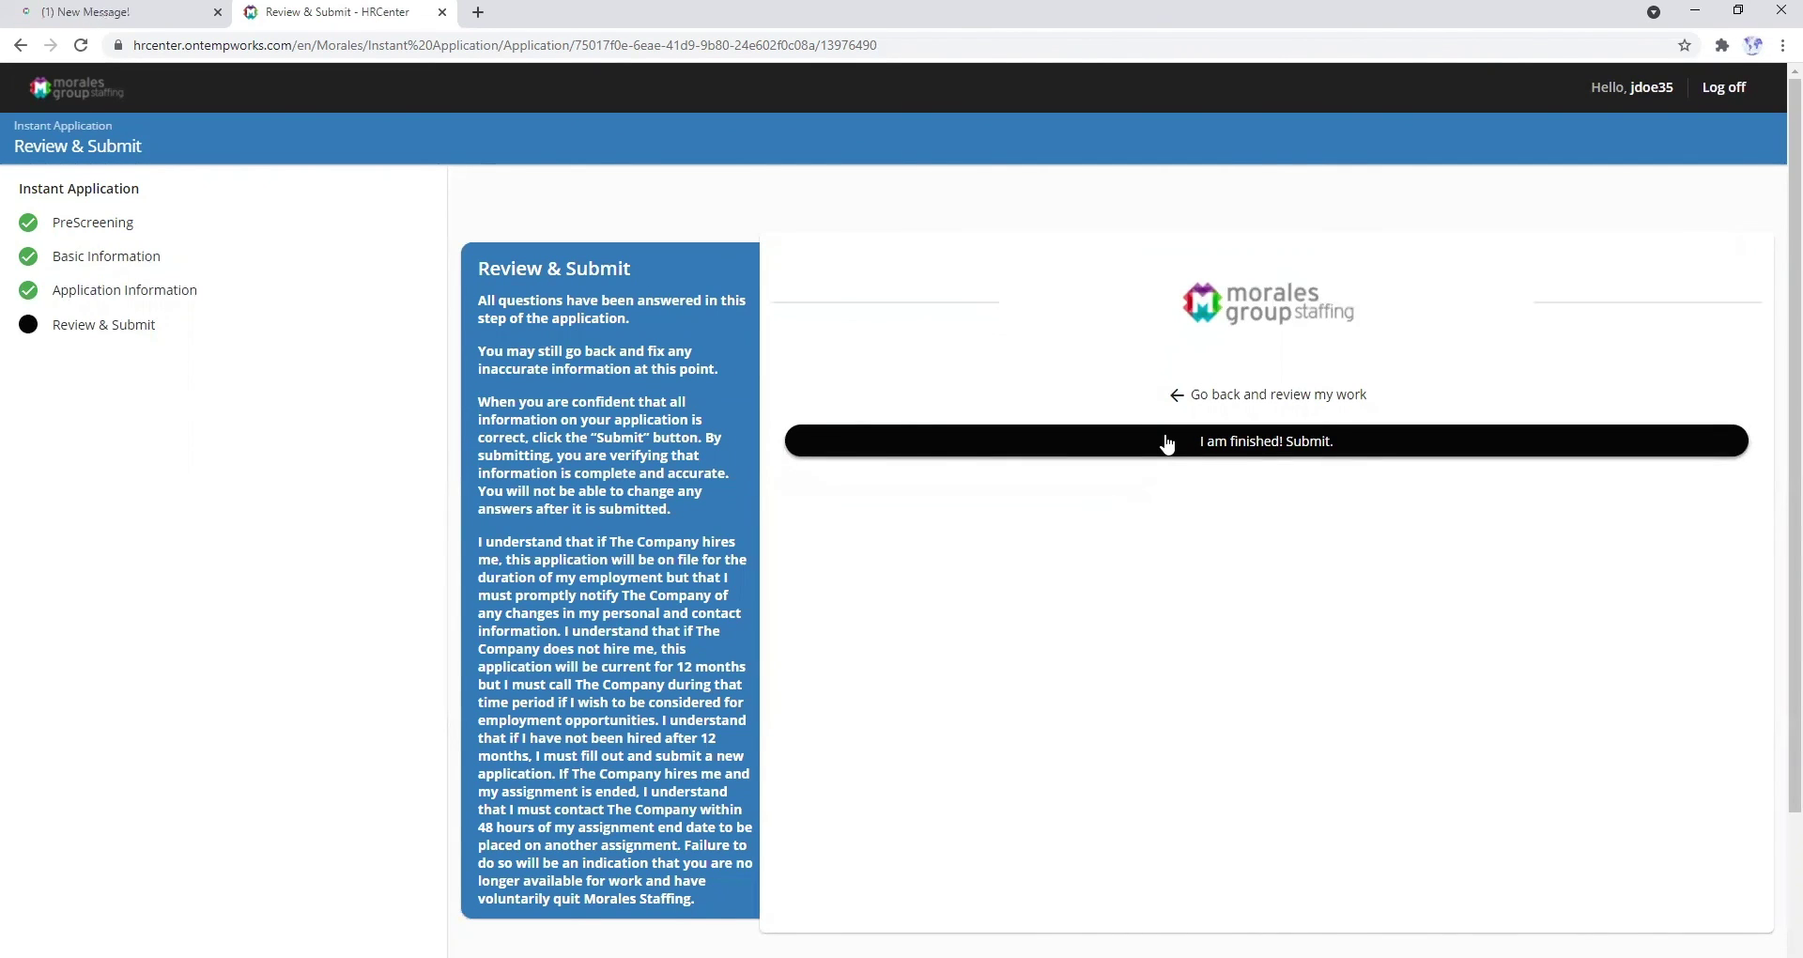
- Submit the finished application with 'I am finished! Submit.'
click(1168, 441)
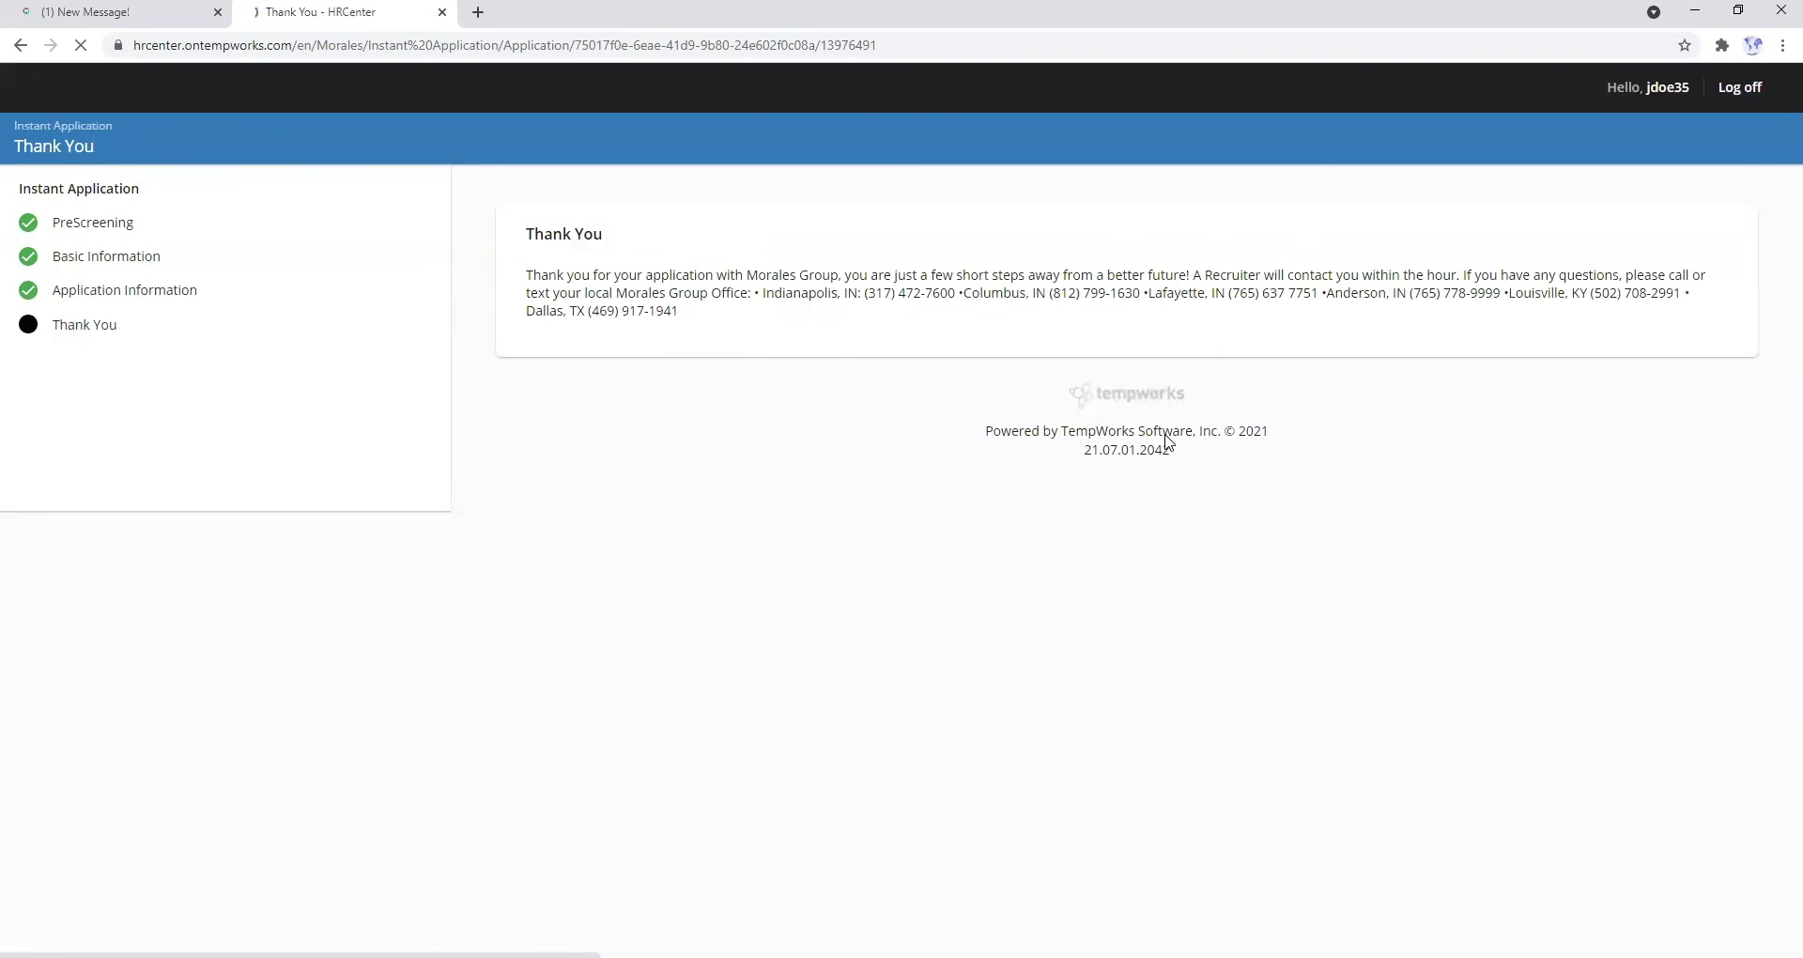